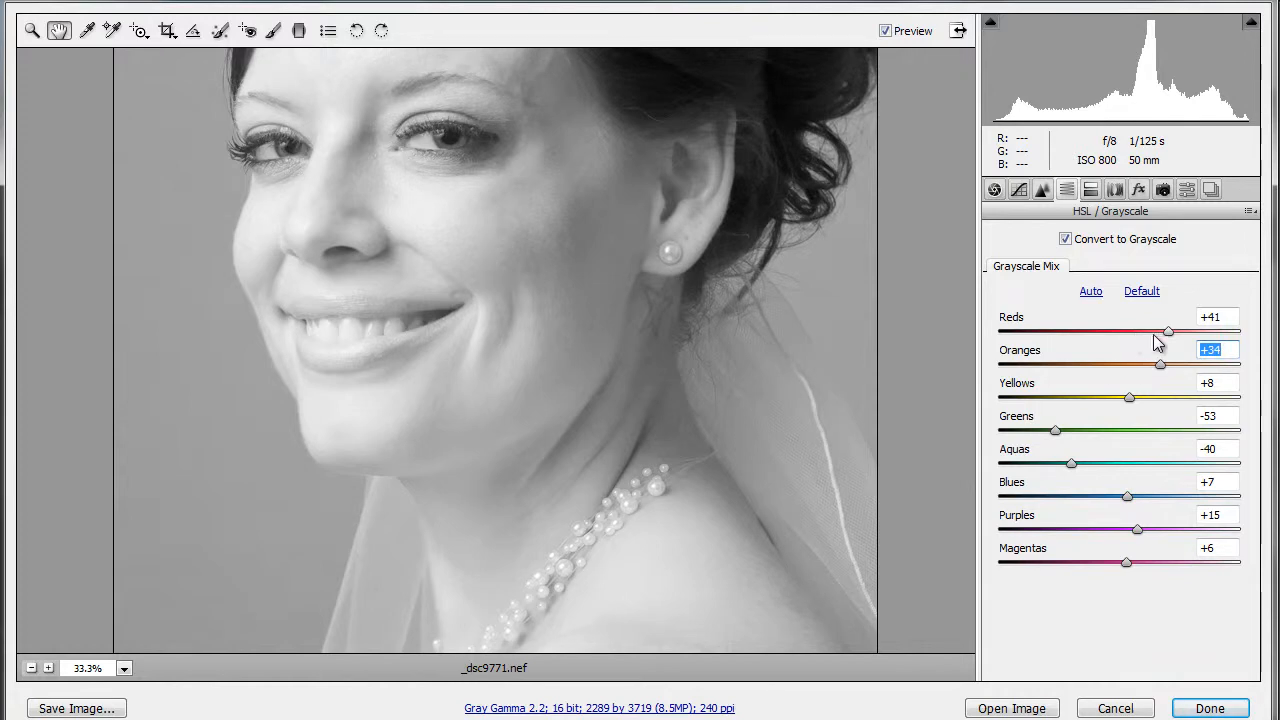
# - Adjust the grayscale mix by setting Reds to -11, Magentas to -16, Purples to -23 and Blues to -36
pyautogui.moveTo(1168, 333); pyautogui.dragTo(1114, 332)
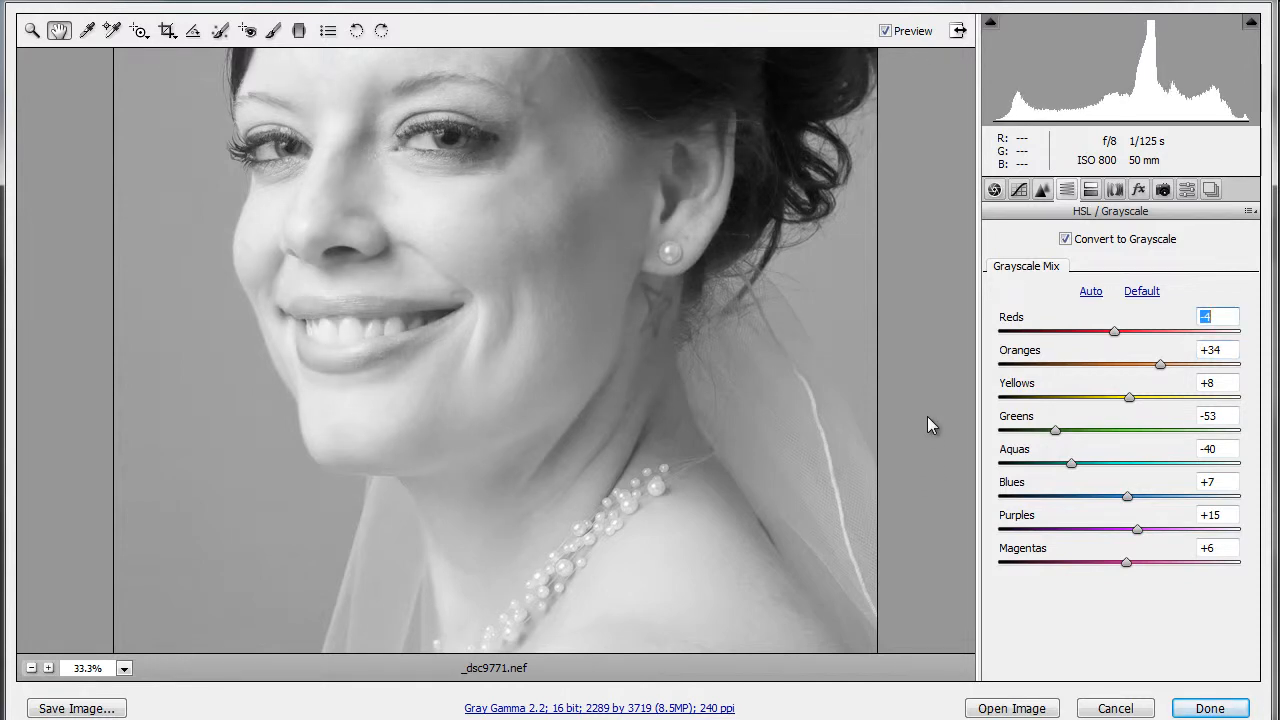
pyautogui.moveTo(1113, 332); pyautogui.dragTo(1104, 333)
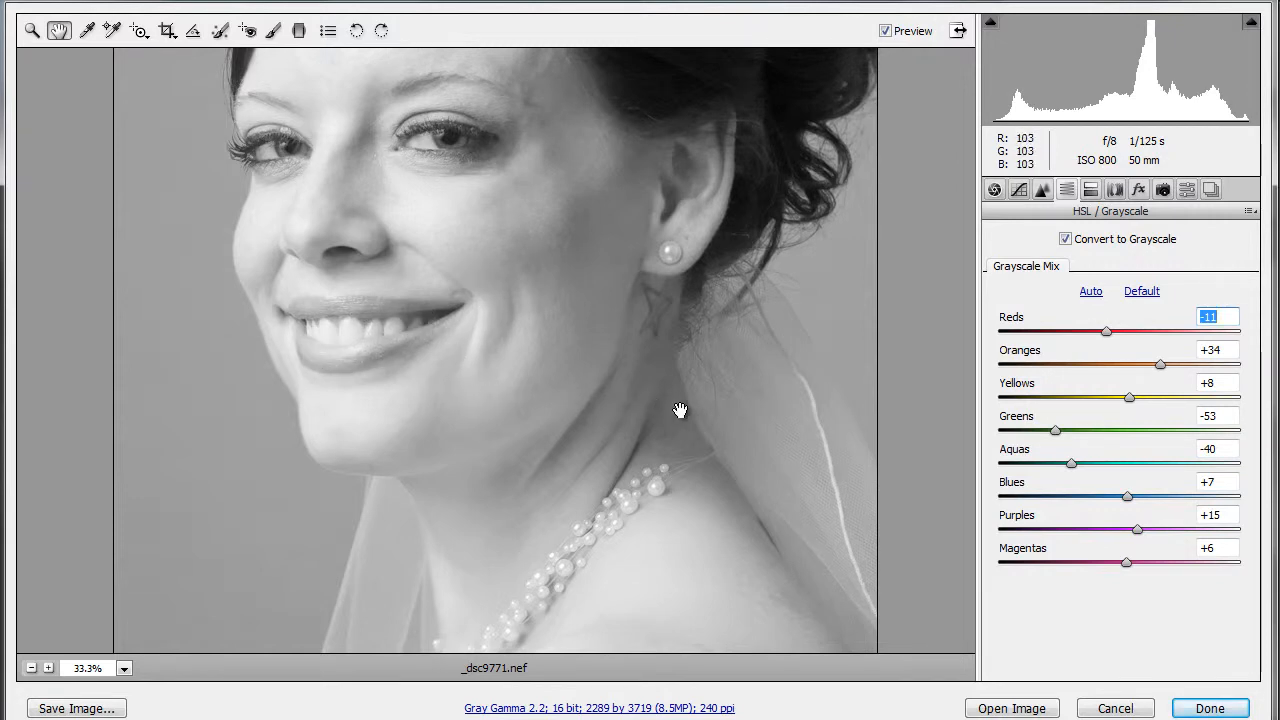
pyautogui.click(124, 668)
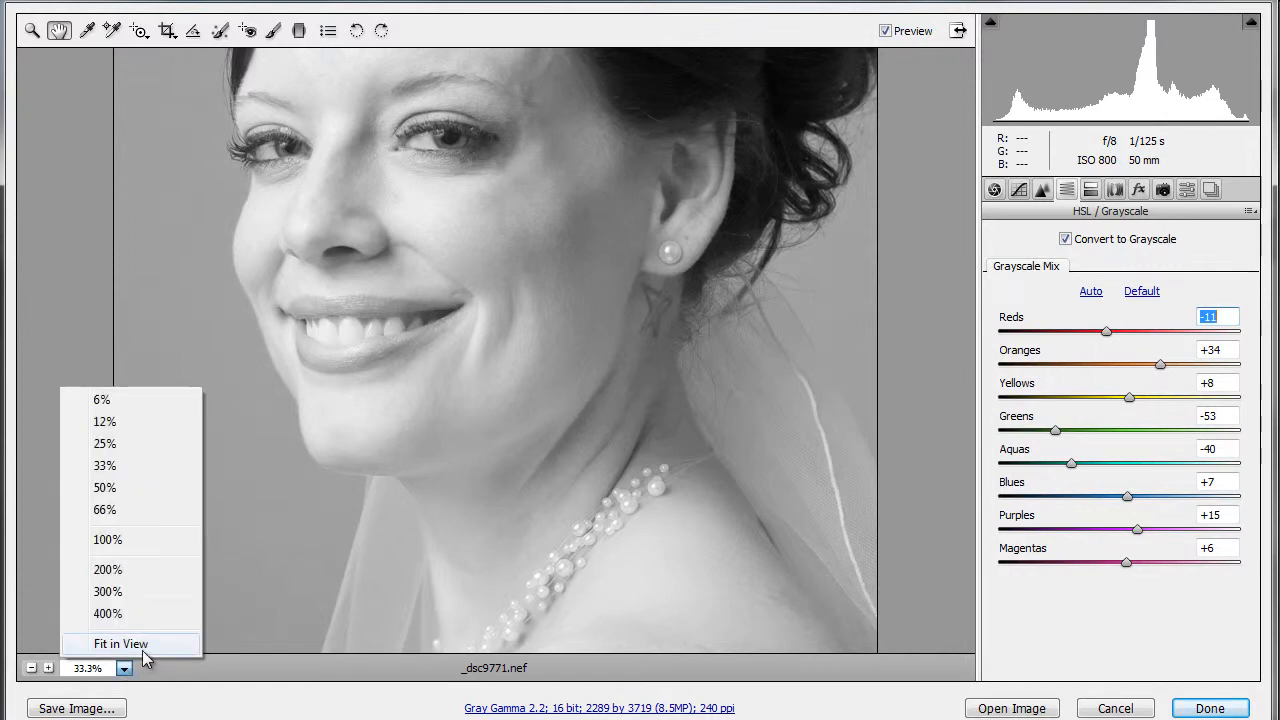
pyautogui.click(145, 643)
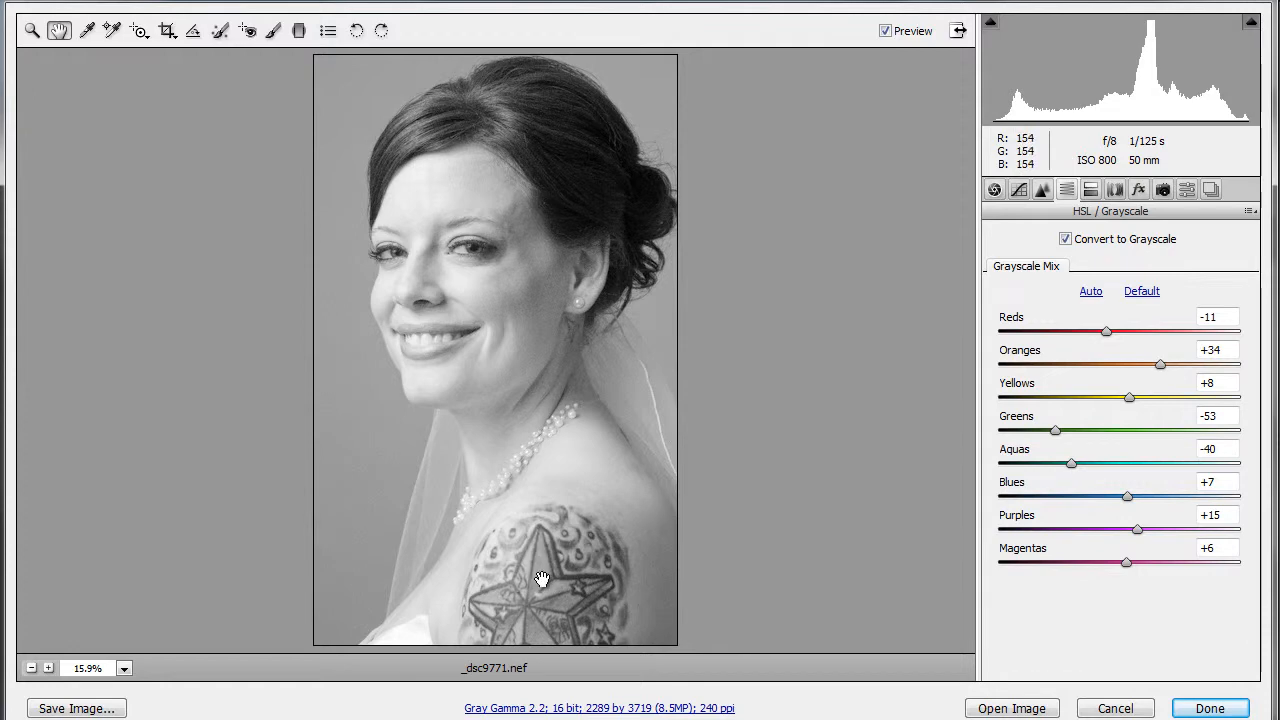
pyautogui.click(1126, 565)
pyautogui.moveTo(1121, 563); pyautogui.dragTo(1098, 564)
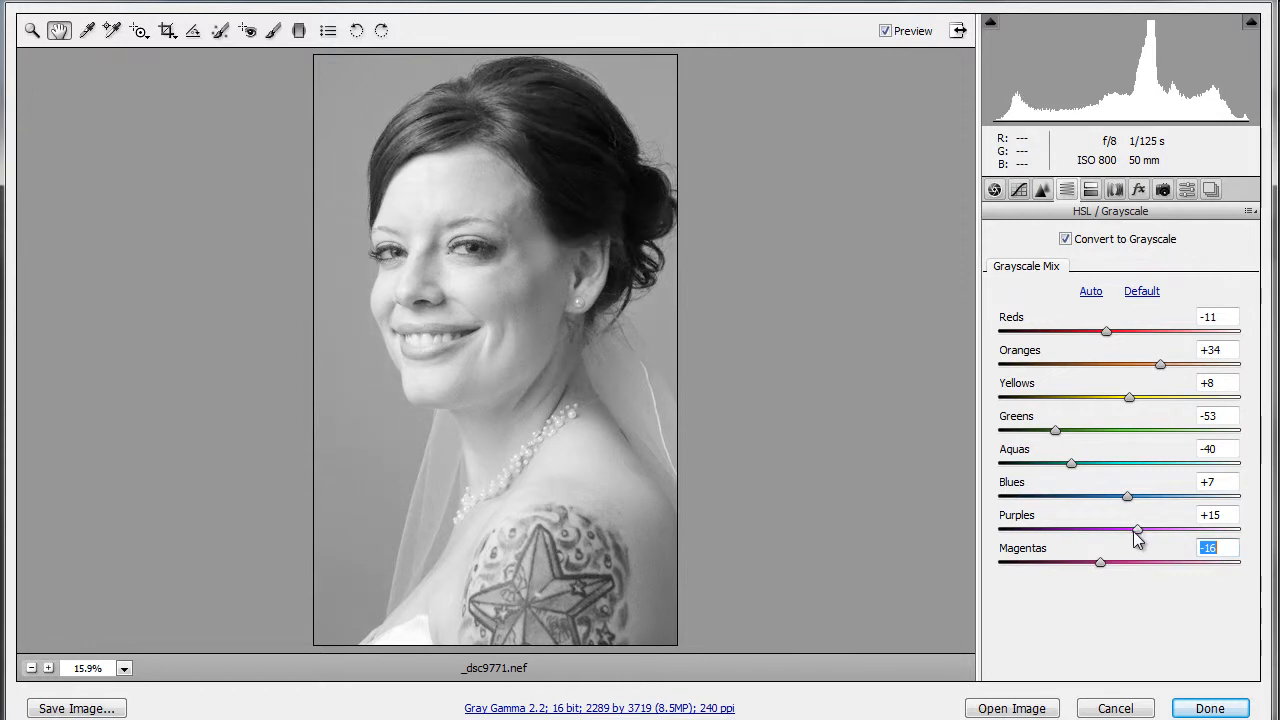
pyautogui.moveTo(1137, 537); pyautogui.dragTo(1091, 533)
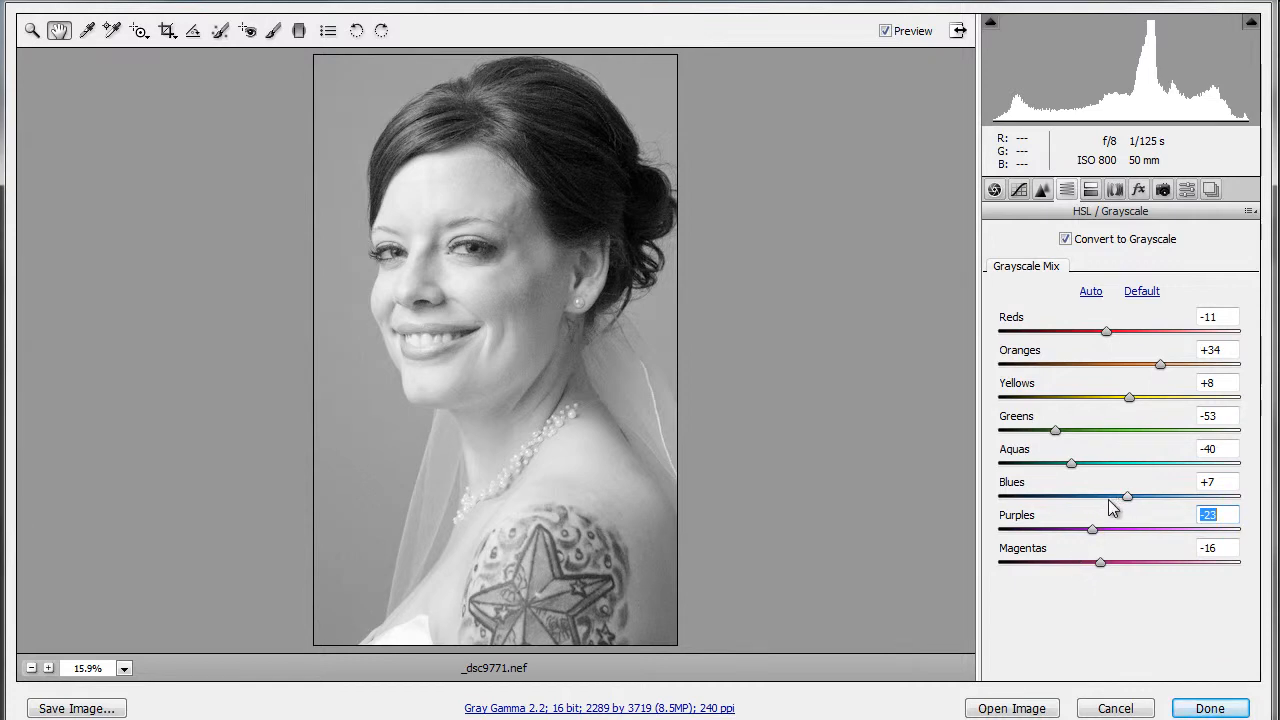
pyautogui.moveTo(1124, 507); pyautogui.dragTo(1076, 501)
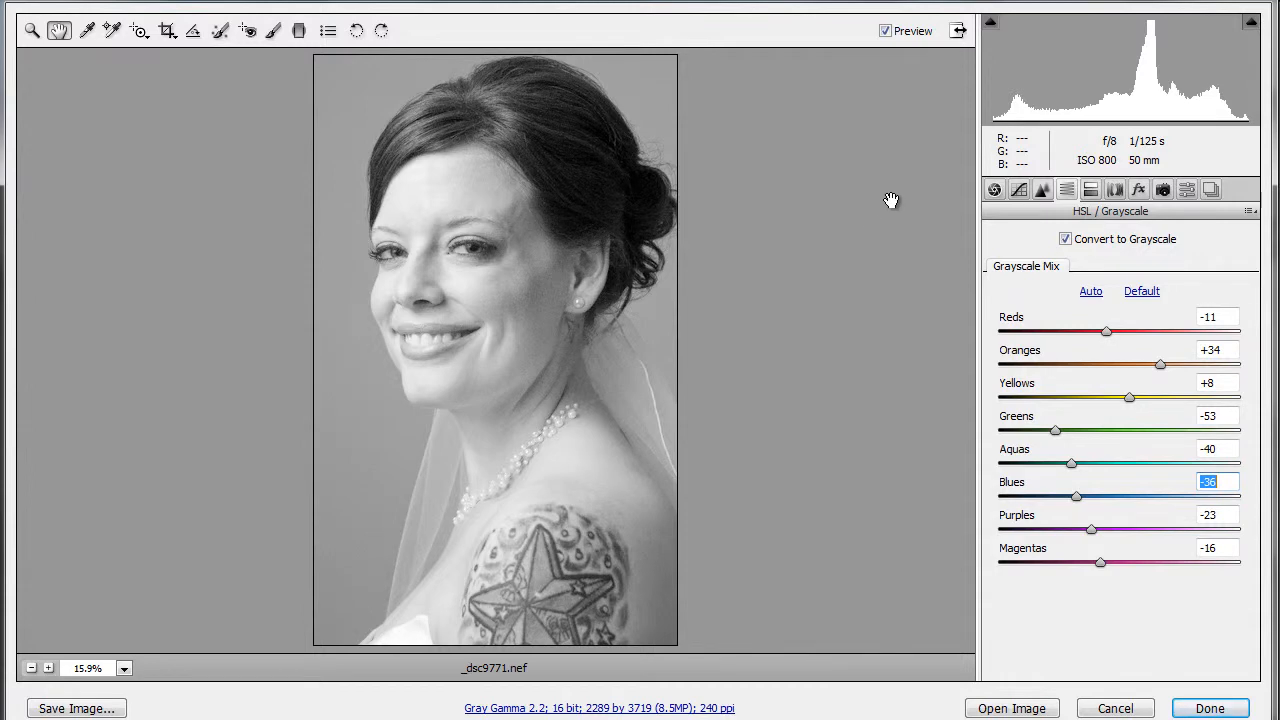
# - Darken the photo's edges with a Highlight Priority post-crop vignette at an amount of -16
pyautogui.click(1139, 190)
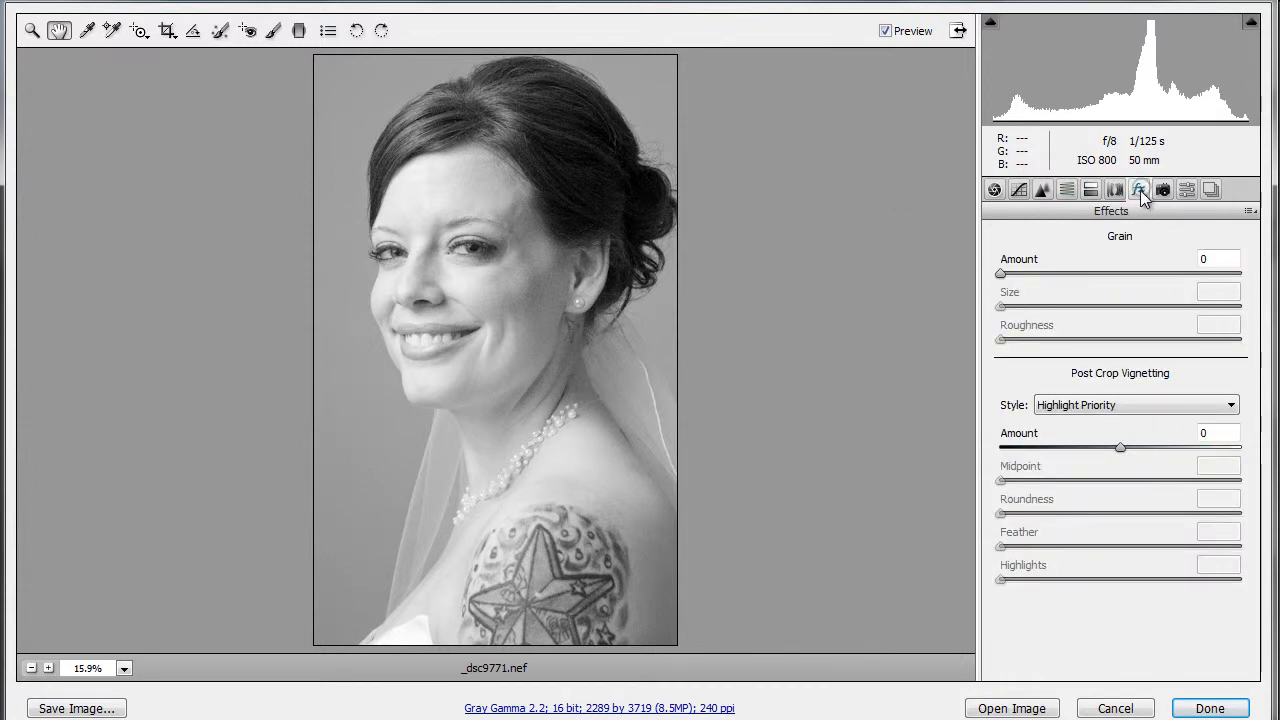
pyautogui.click(1096, 448)
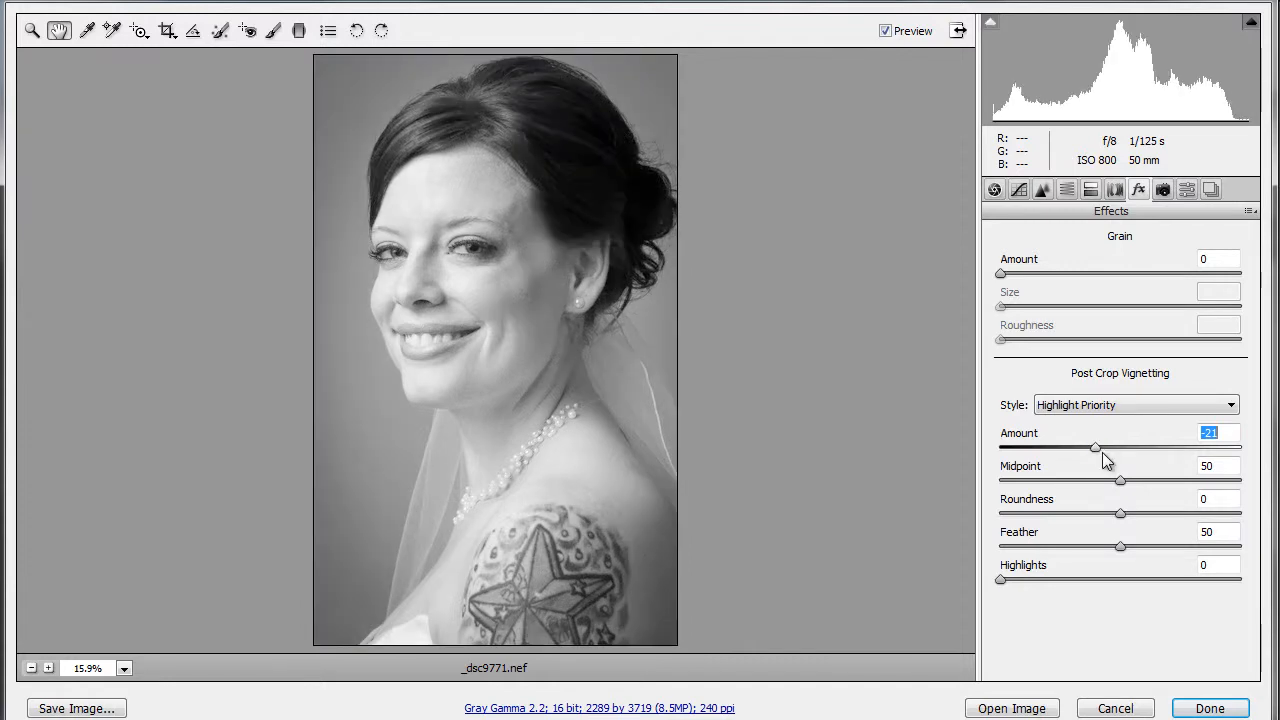
pyautogui.click(1105, 448)
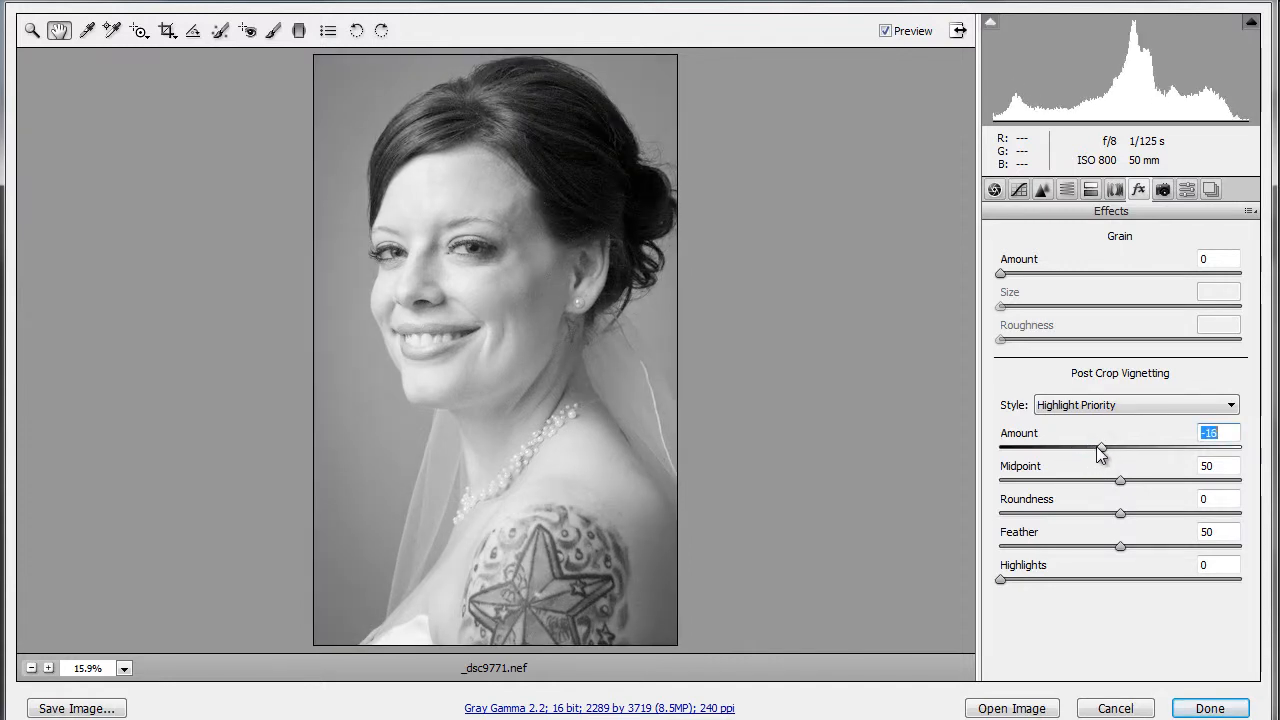
pyautogui.click(1098, 448)
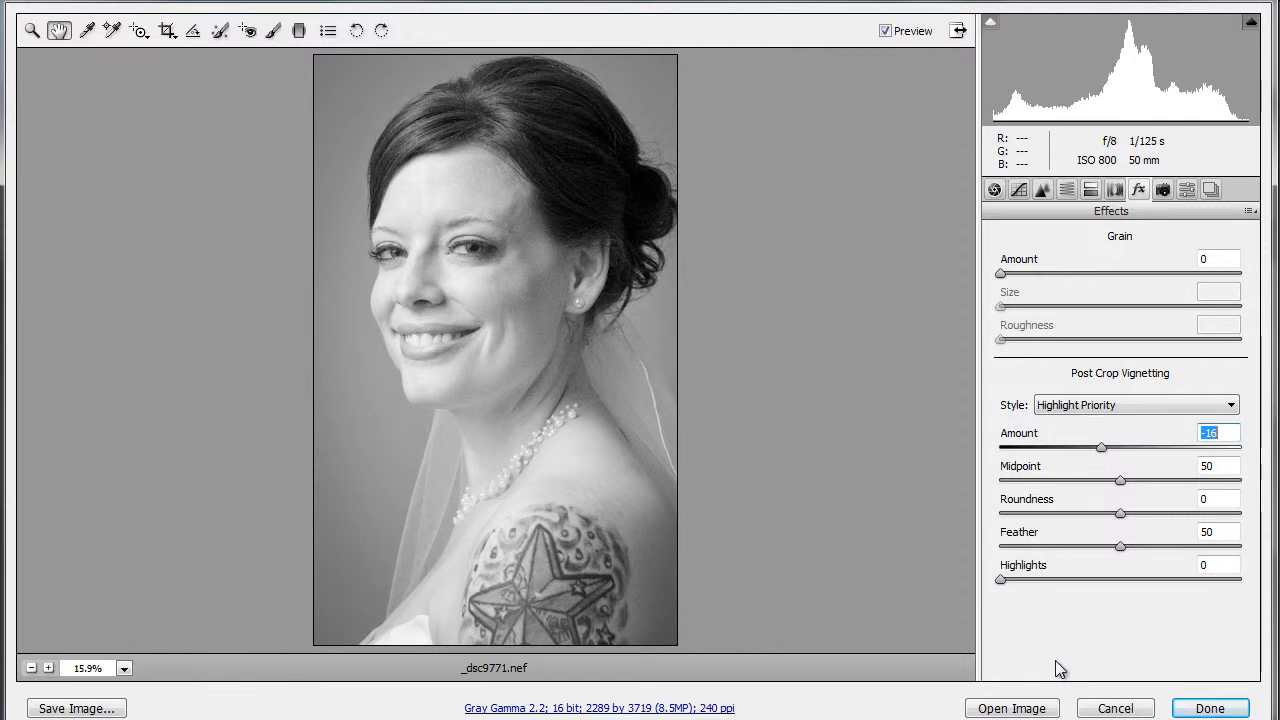
# - Open the processed raw image in Photoshop and convert it from grayscale to RGB Color mode
pyautogui.click(1038, 708)
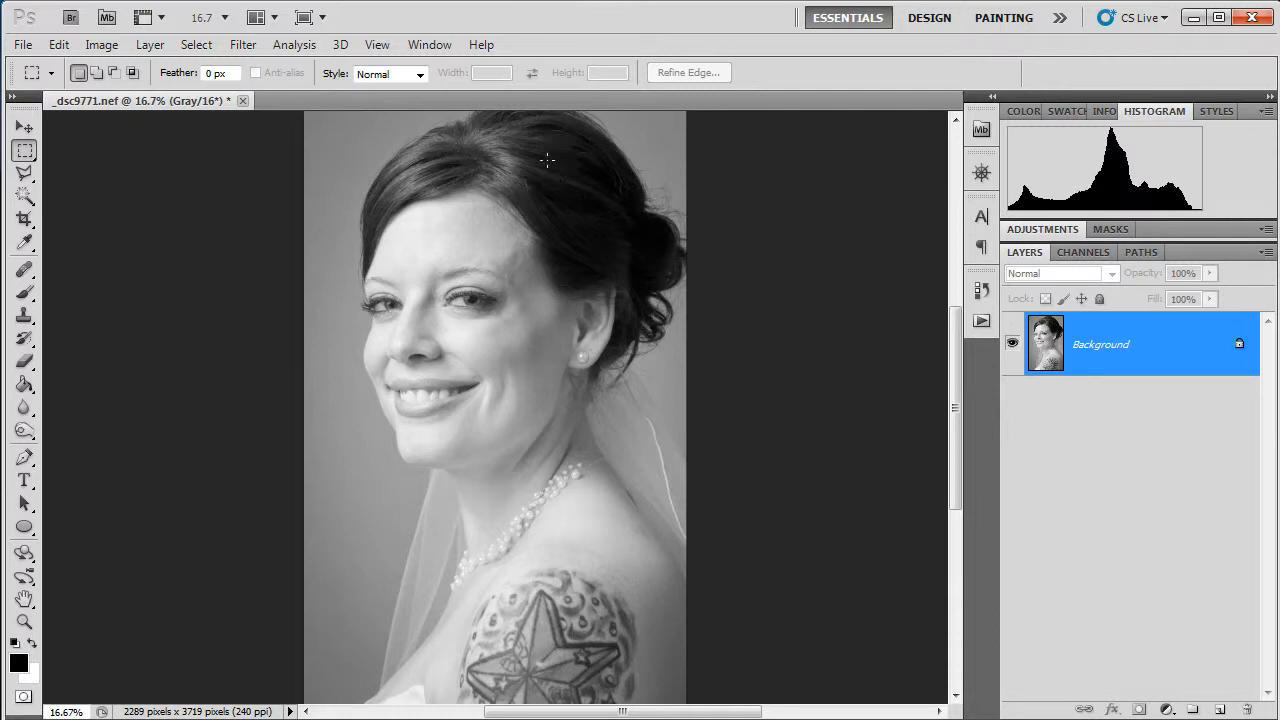
pyautogui.click(101, 45)
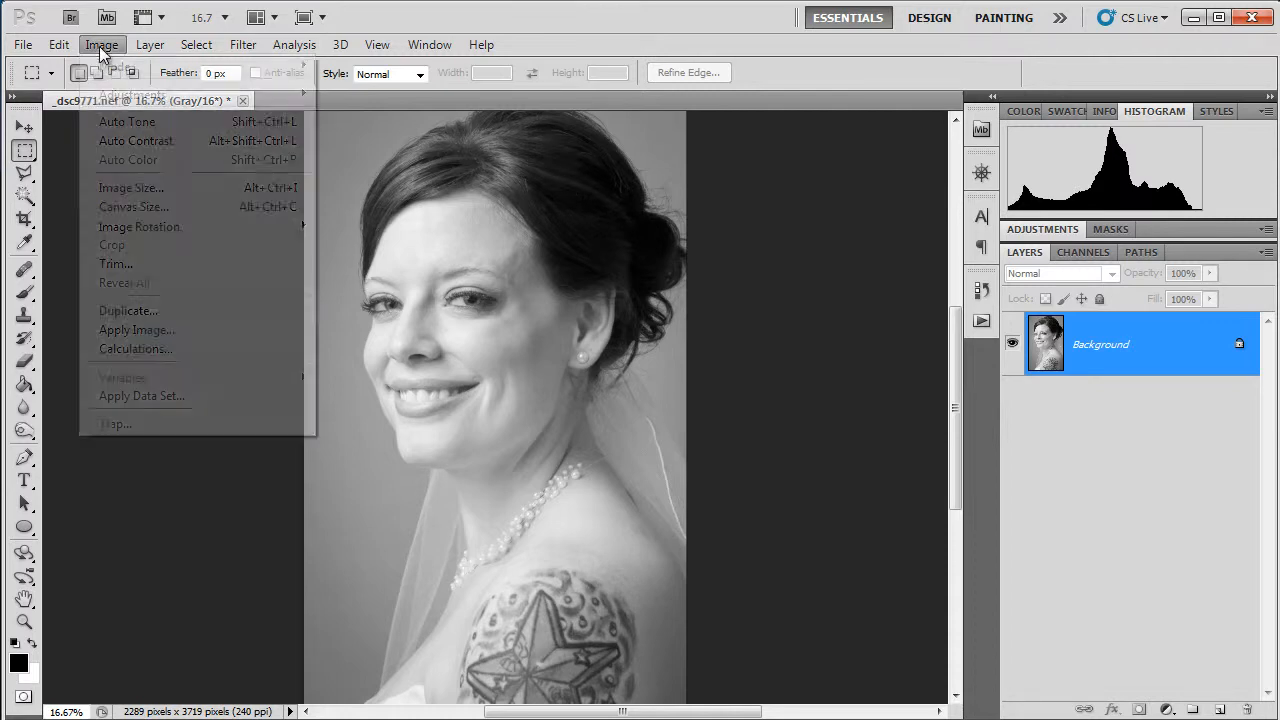
pyautogui.moveTo(118, 67)
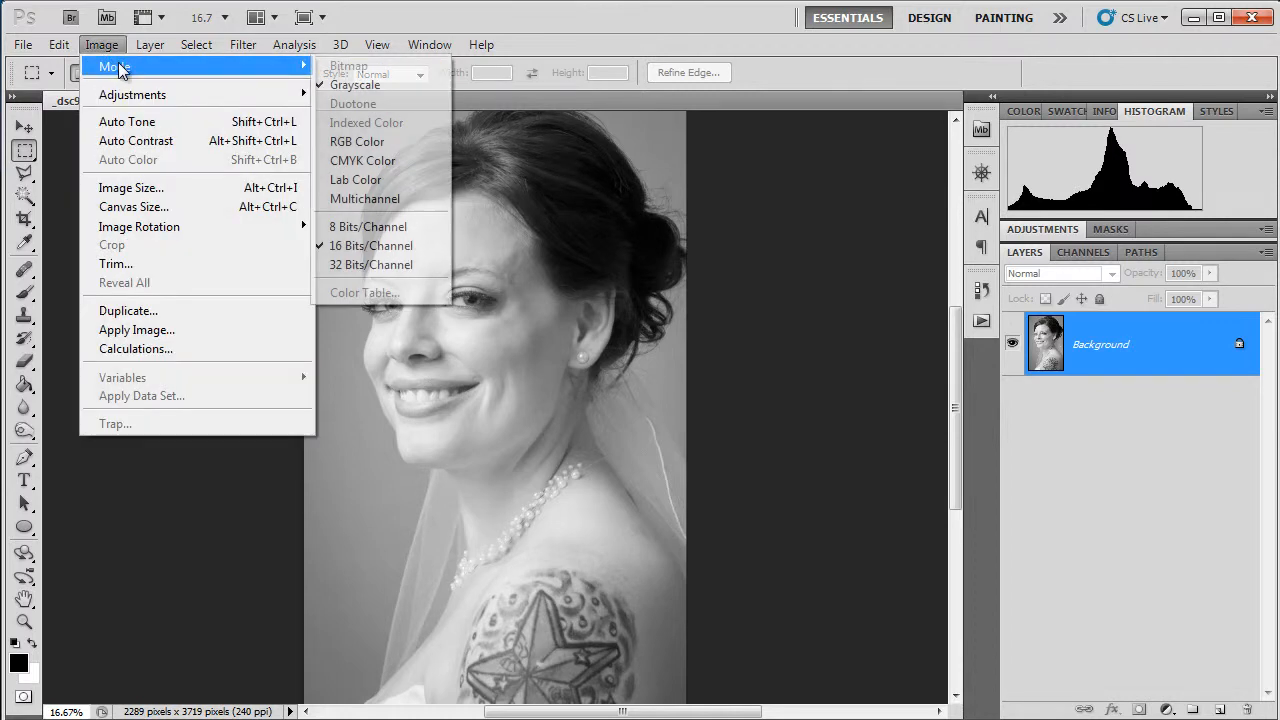
pyautogui.click(370, 141)
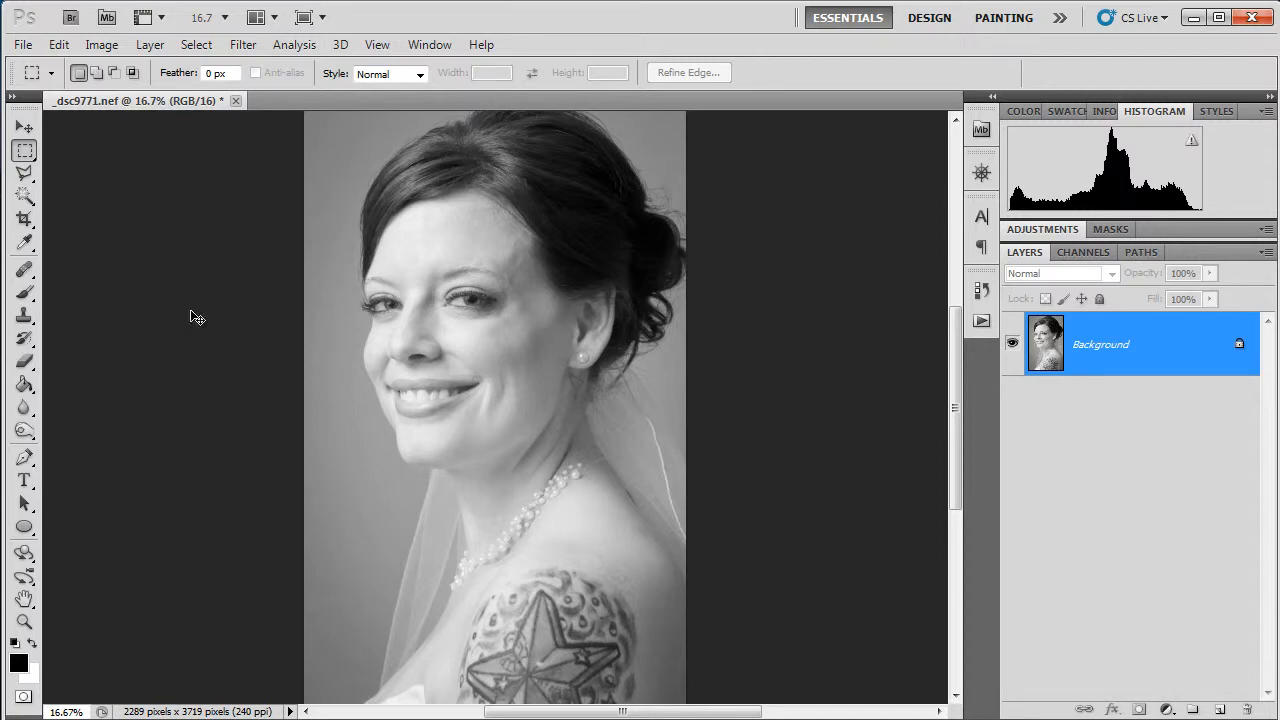
# - Add a Curves adjustment layer with a highlight point at input 159, output 196 and a shadow point at input 59, output 67
pyautogui.hotkey('ctrl', '+')
pyautogui.hotkey('ctrl', '+')
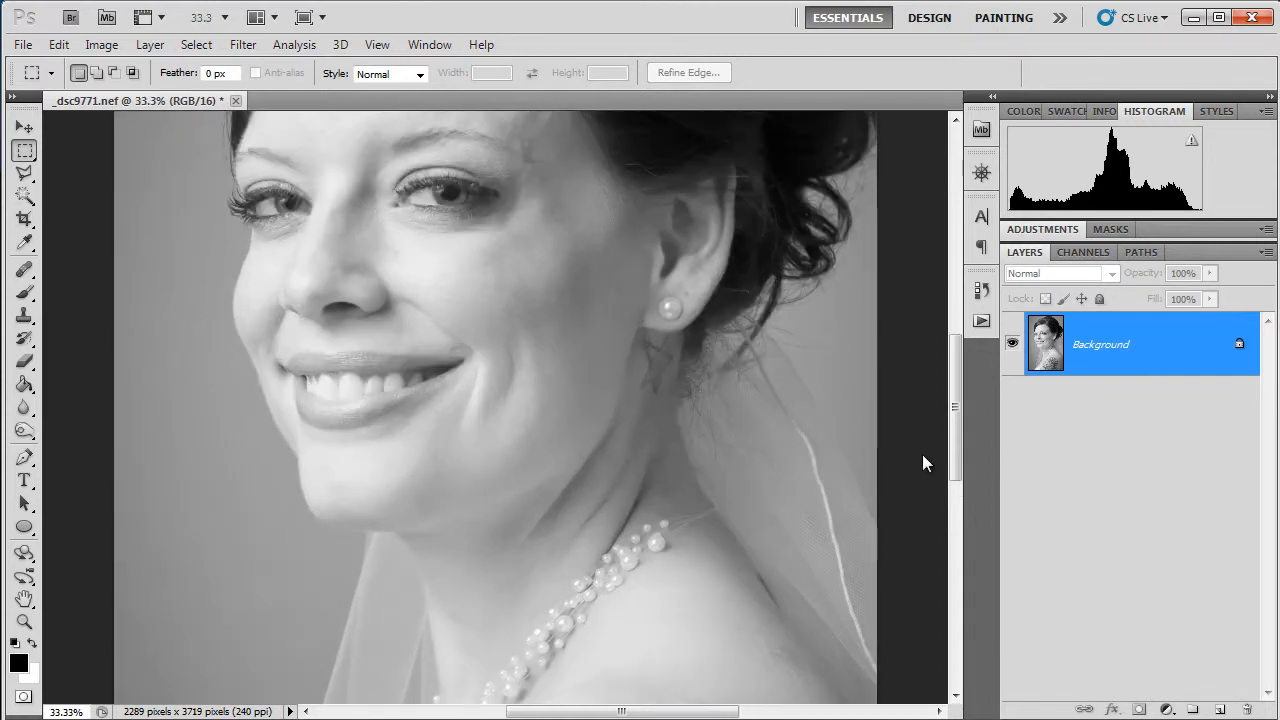
pyautogui.moveTo(956, 461); pyautogui.dragTo(964, 393)
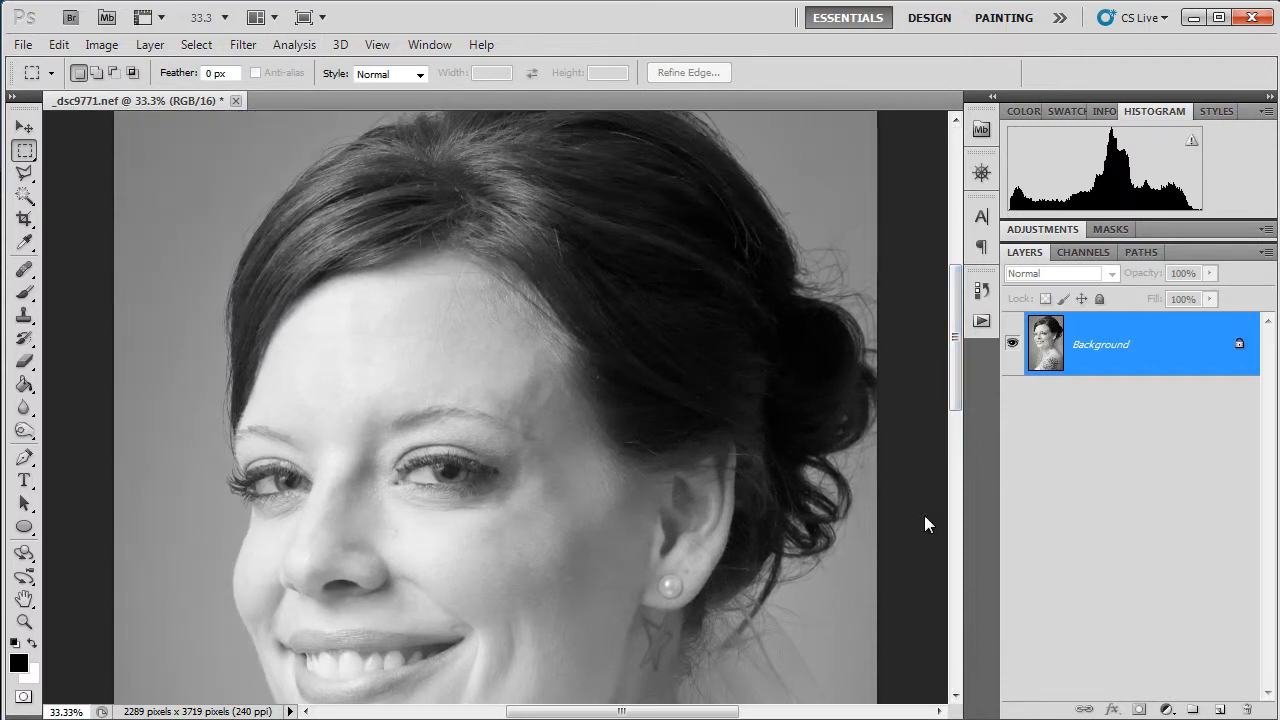
pyautogui.moveTo(959, 402)
pyautogui.mouseDown()
pyautogui.moveTo(957, 389)
pyautogui.moveTo(951, 400)
pyautogui.mouseUp()
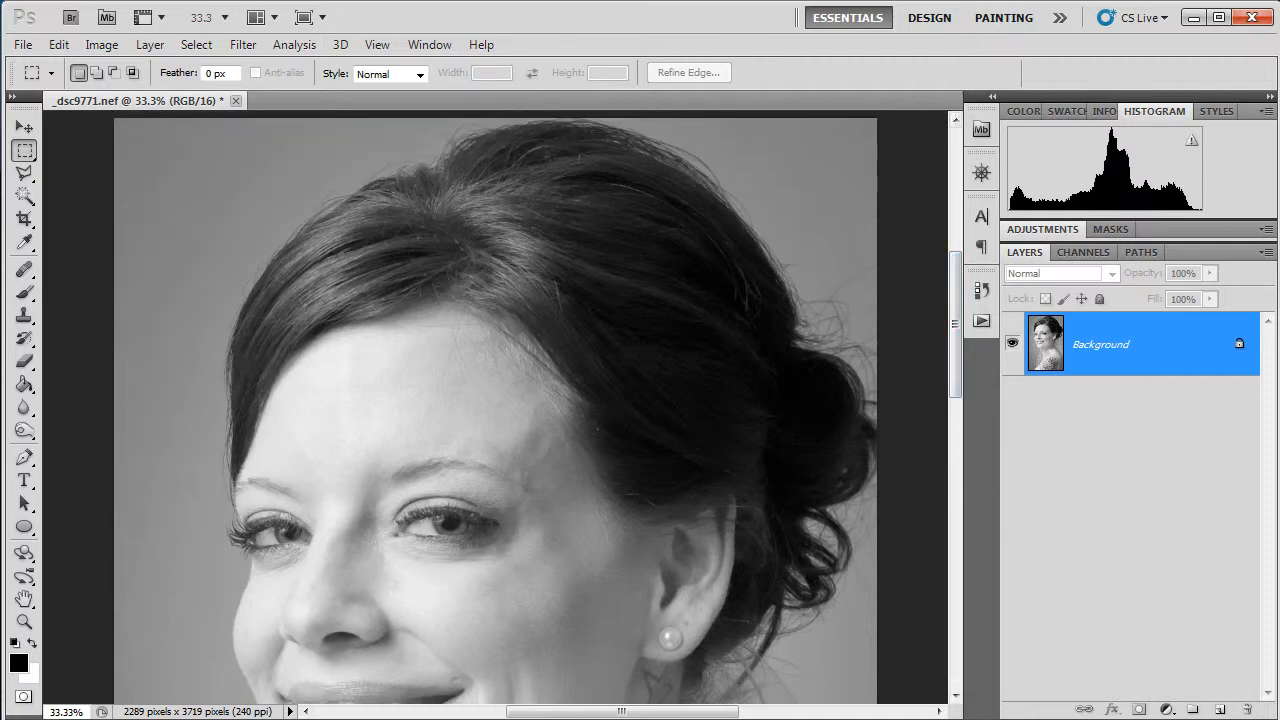
pyautogui.press('b')
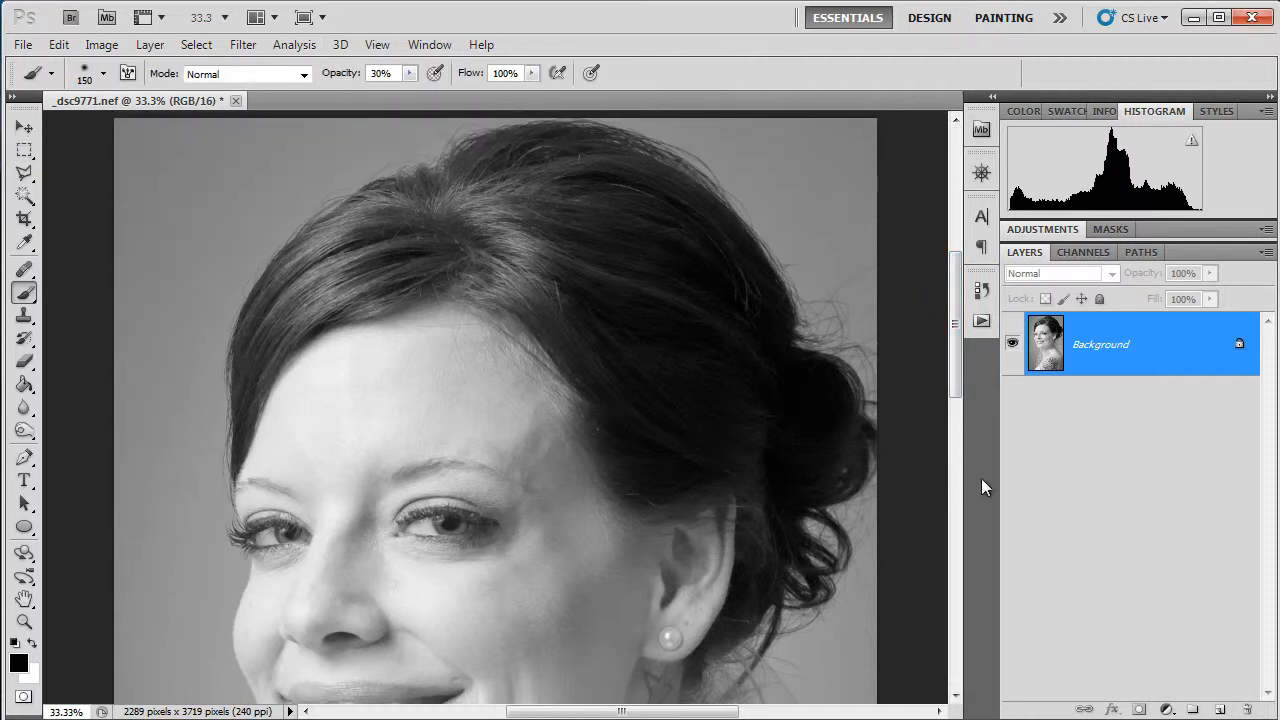
pyautogui.click(1166, 709)
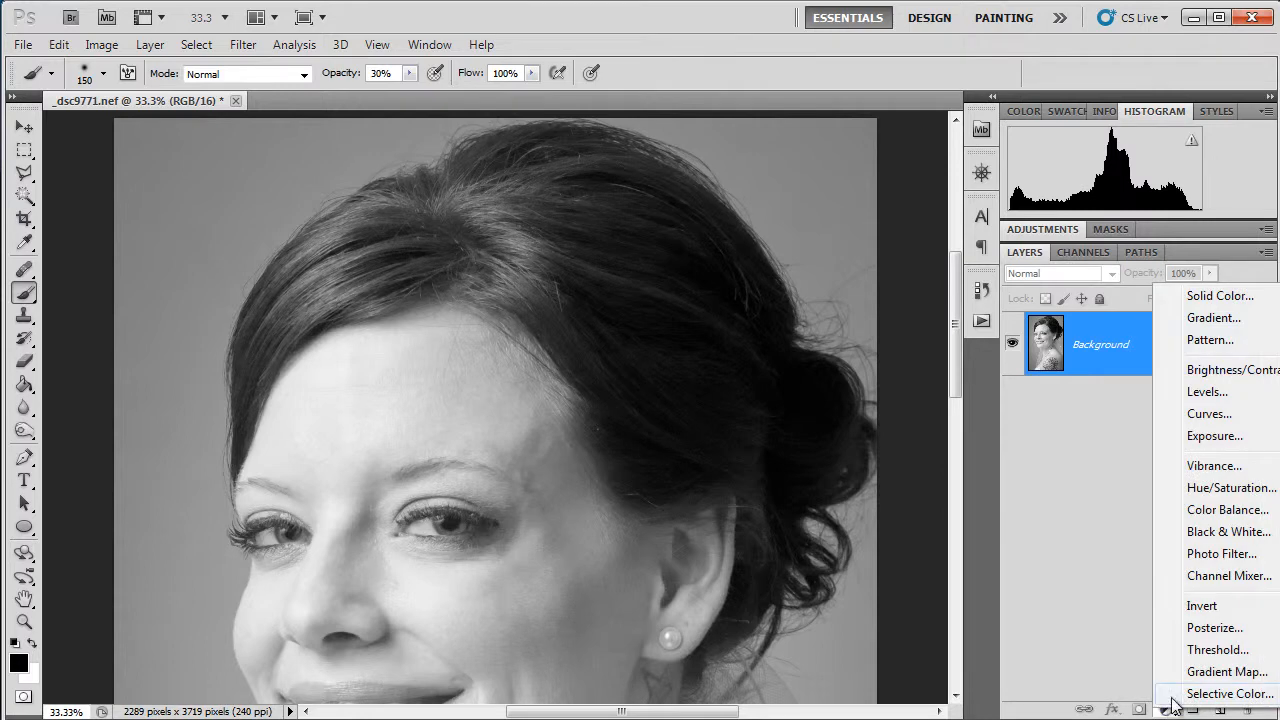
pyautogui.click(1209, 414)
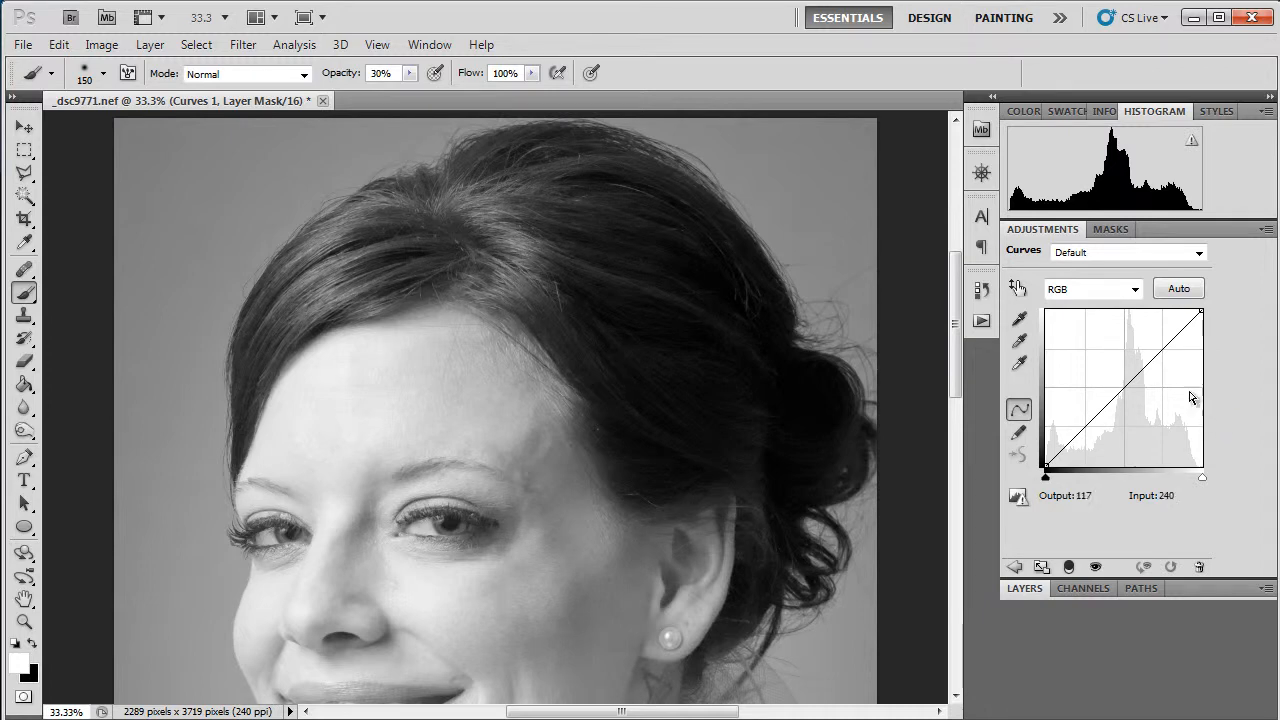
pyautogui.moveTo(1146, 366); pyautogui.dragTo(1145, 351)
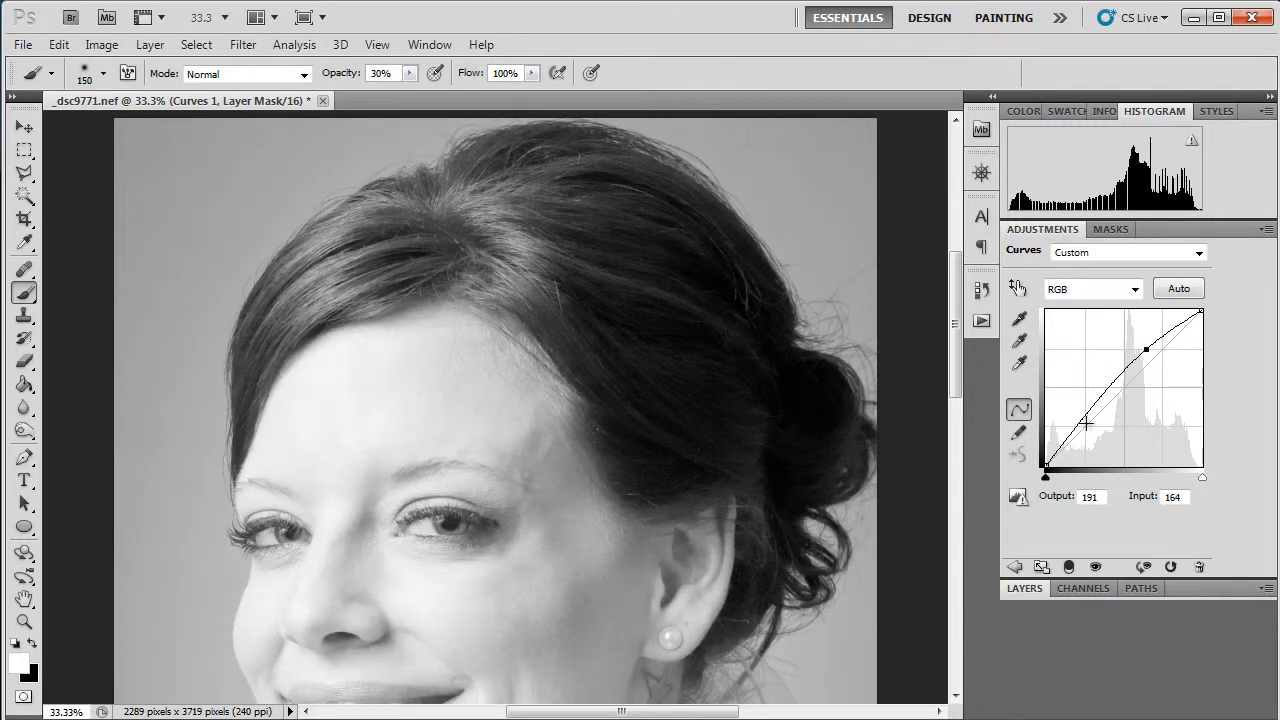
pyautogui.moveTo(1080, 422); pyautogui.dragTo(1082, 425)
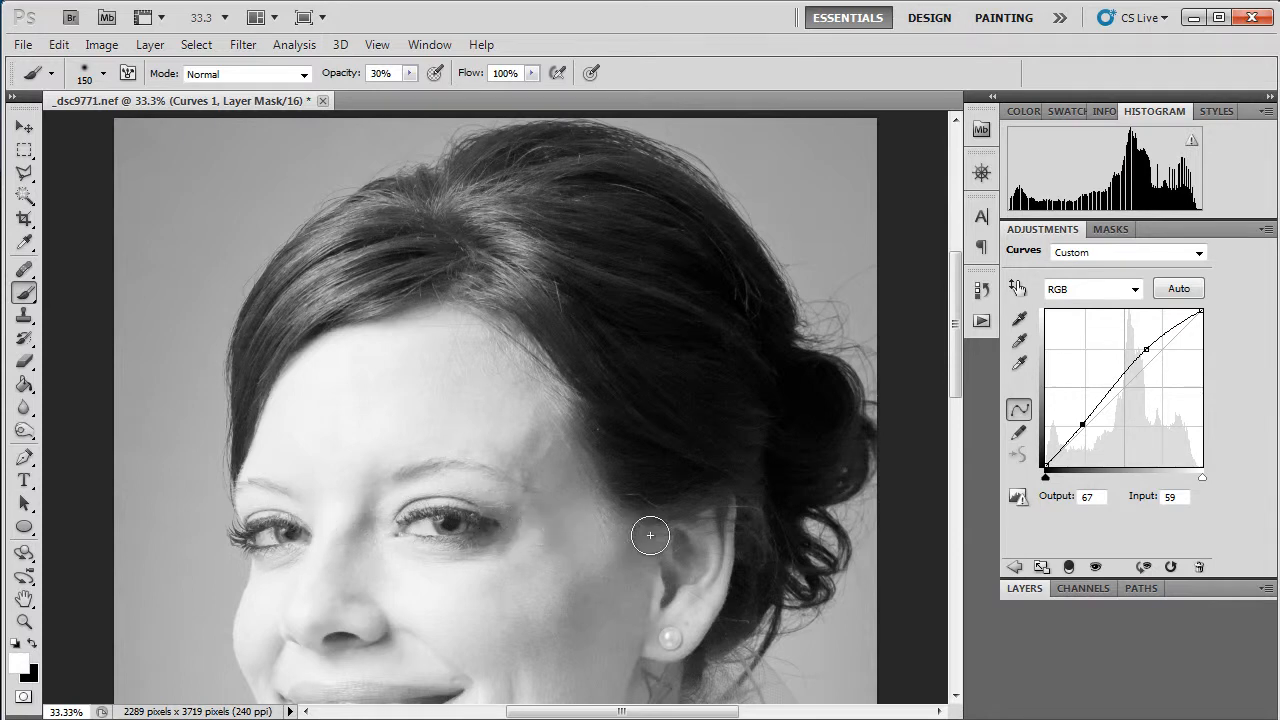
pyautogui.moveTo(1143, 352); pyautogui.dragTo(1143, 350)
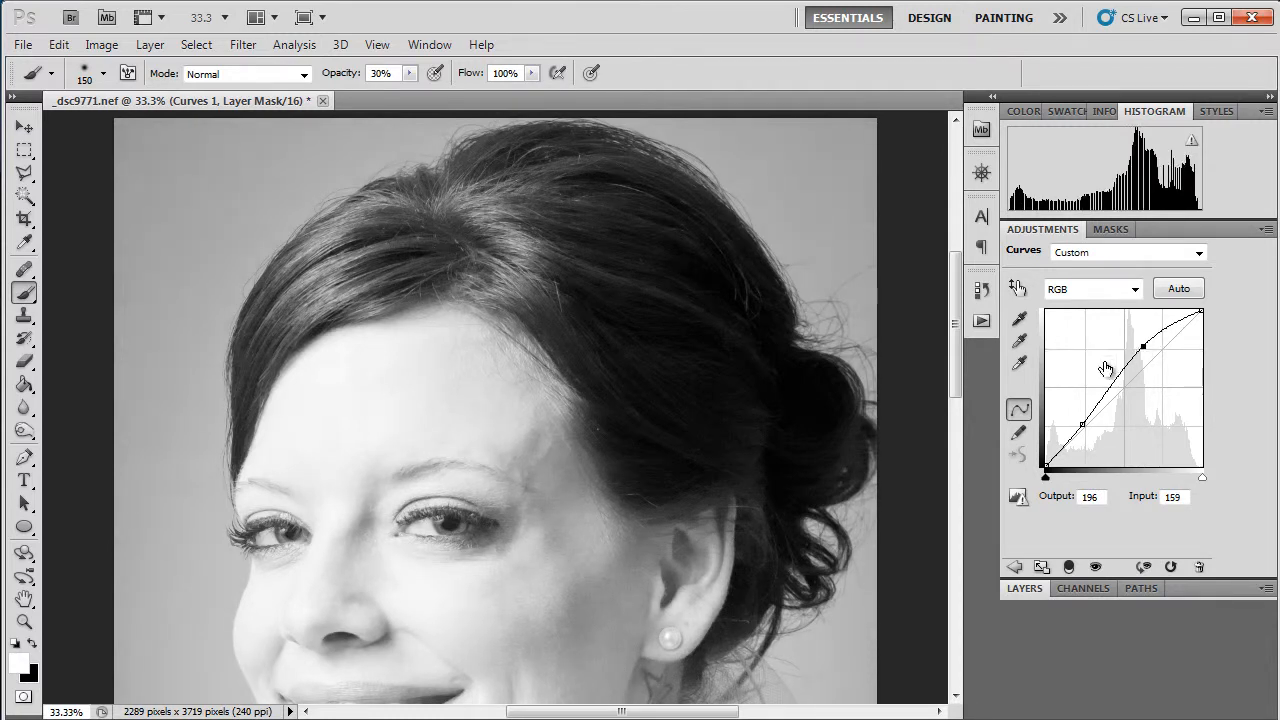
# - Compare the portrait with and without the Curves adjustment by switching its layer's visibility off and on
pyautogui.click(1024, 588)
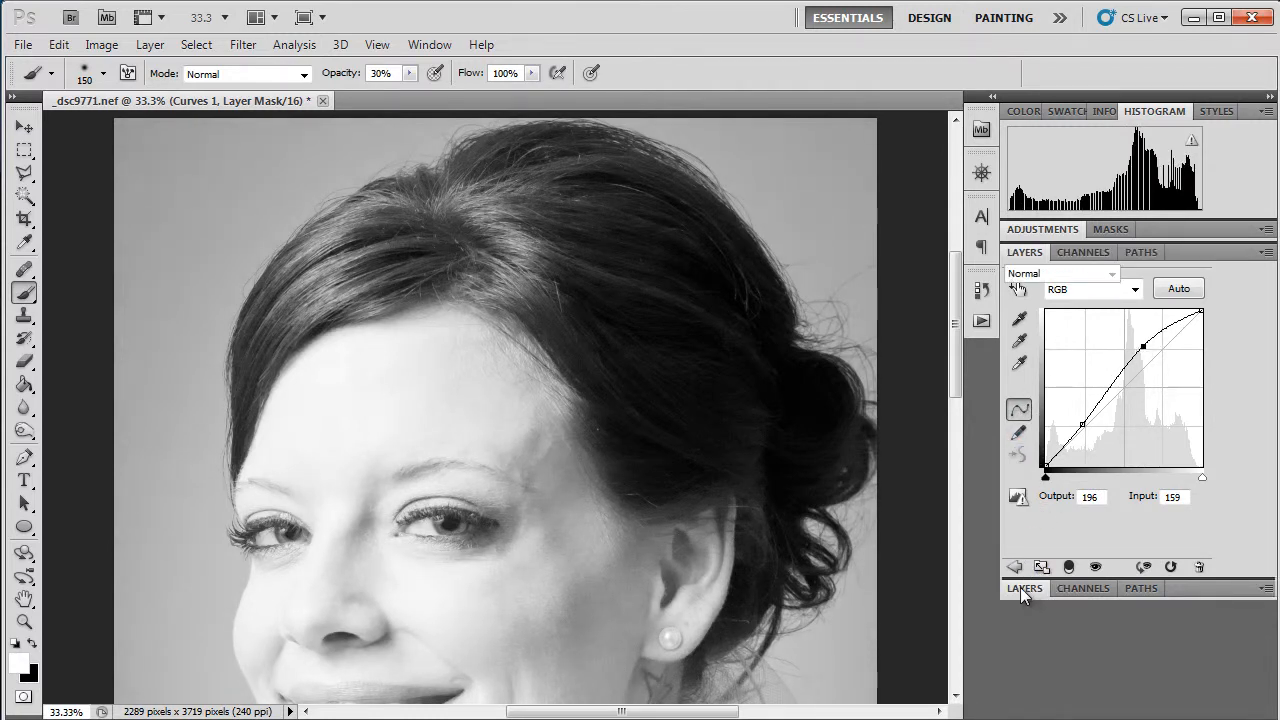
pyautogui.click(1013, 346)
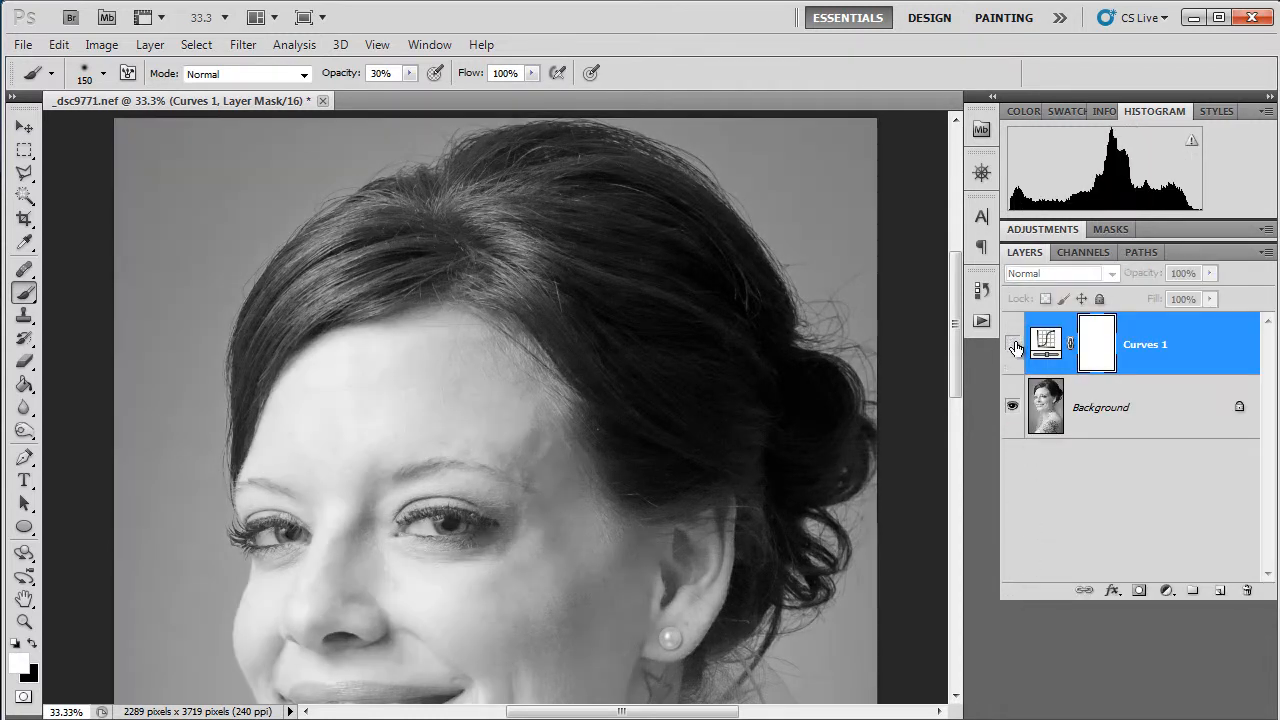
pyautogui.click(1013, 346)
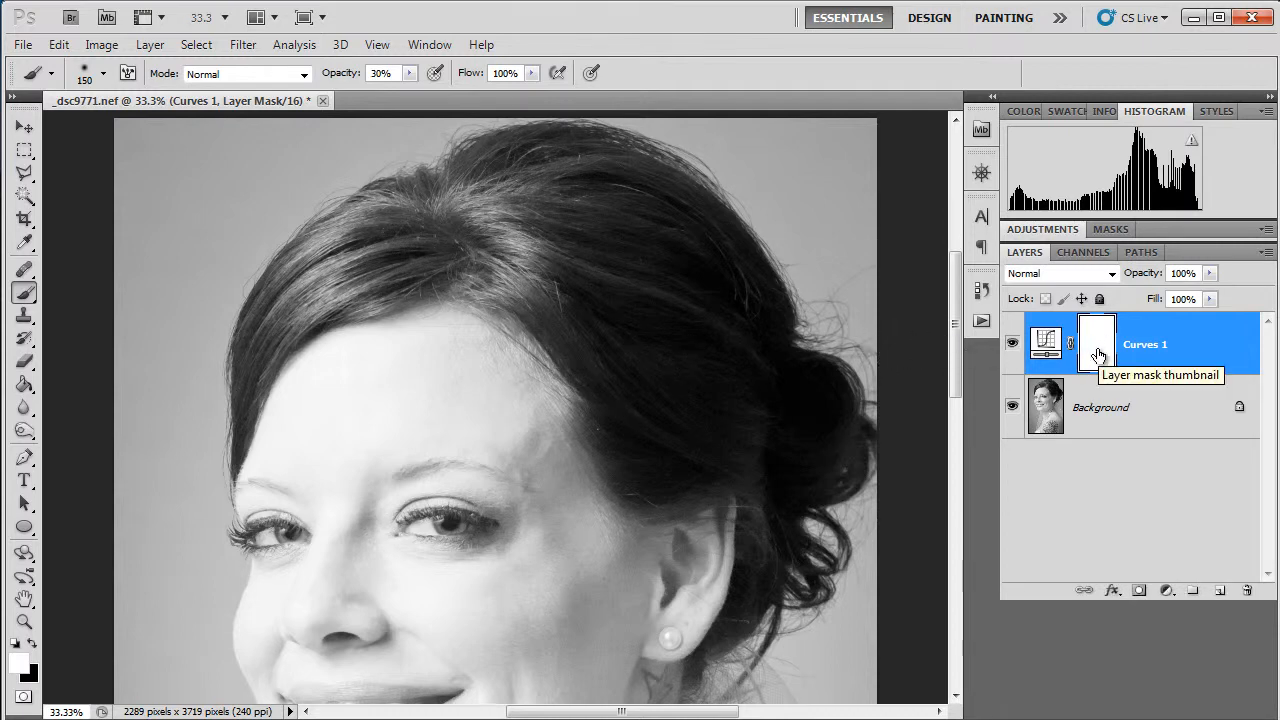
# - Invert the Curves layer mask to black and brush white at 30% opacity over both eyes to brighten them
pyautogui.hotkey('ctrl', 'i')
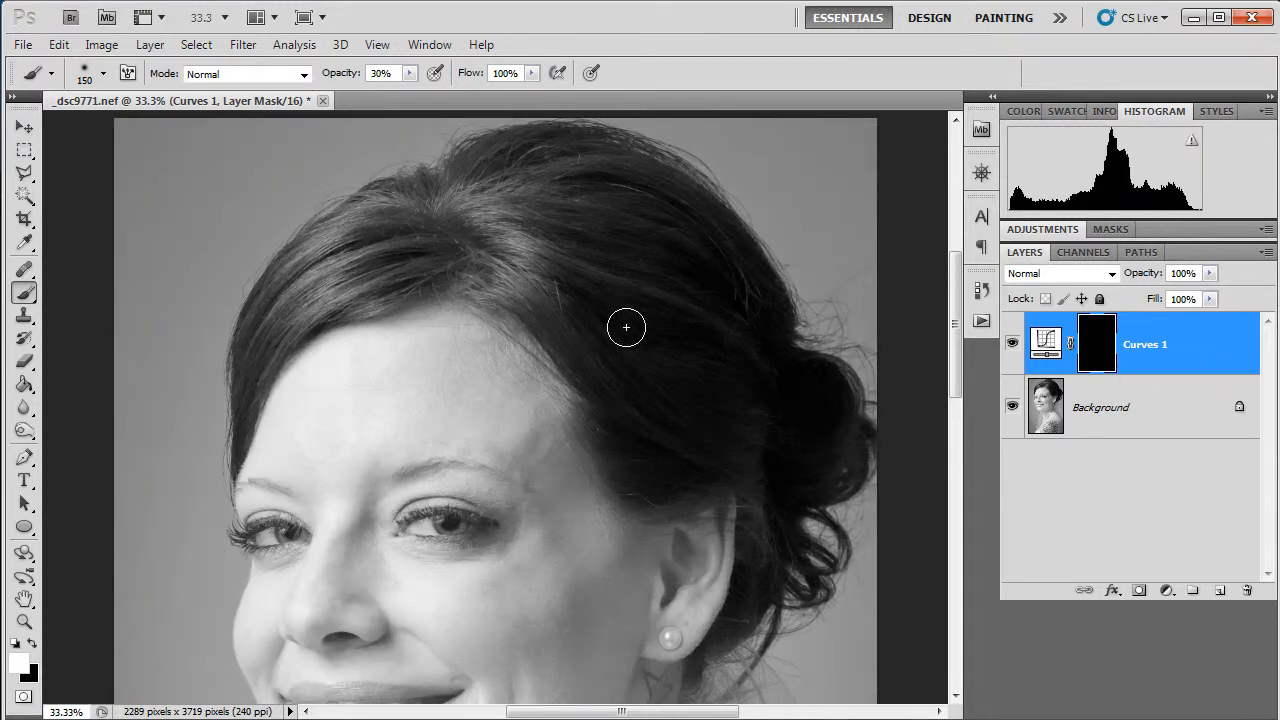
pyautogui.moveTo(953, 347); pyautogui.dragTo(950, 387)
pyautogui.scroll(-1, 417, 286)
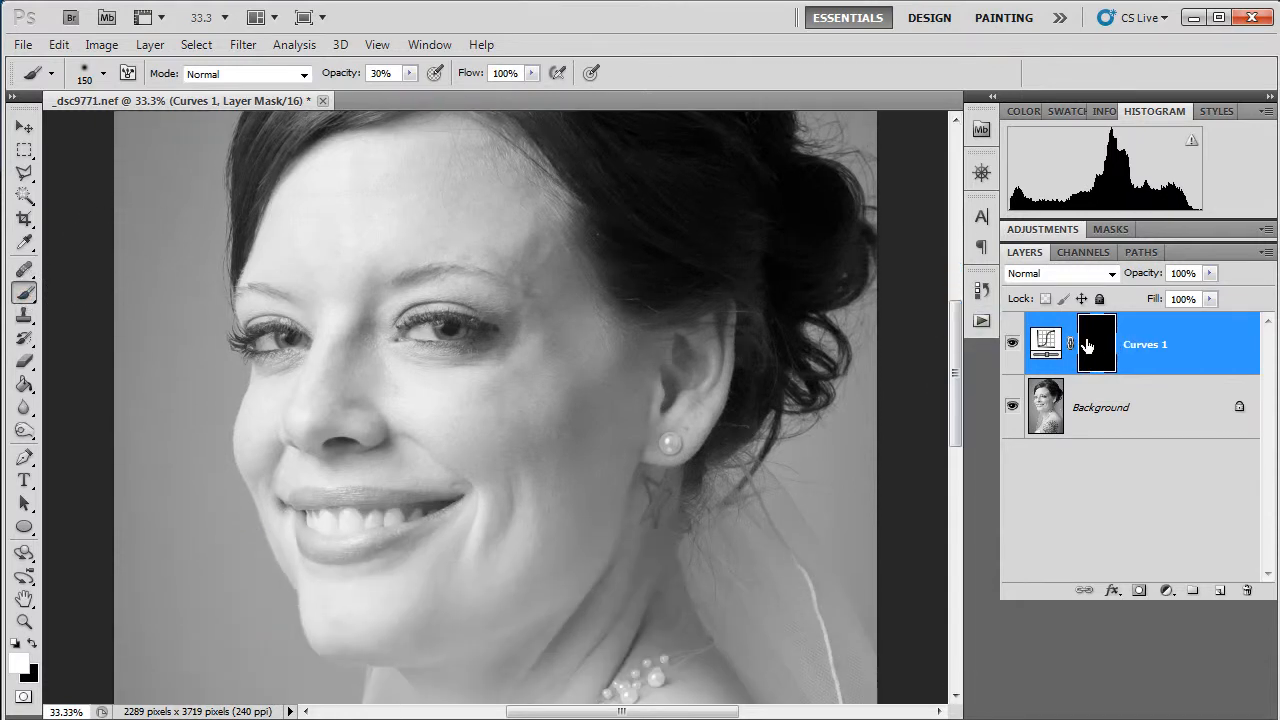
pyautogui.moveTo(450, 336)
pyautogui.mouseDown()
pyautogui.moveTo(420, 333)
pyautogui.moveTo(488, 340)
pyautogui.moveTo(483, 323)
pyautogui.moveTo(450, 322)
pyautogui.mouseUp()
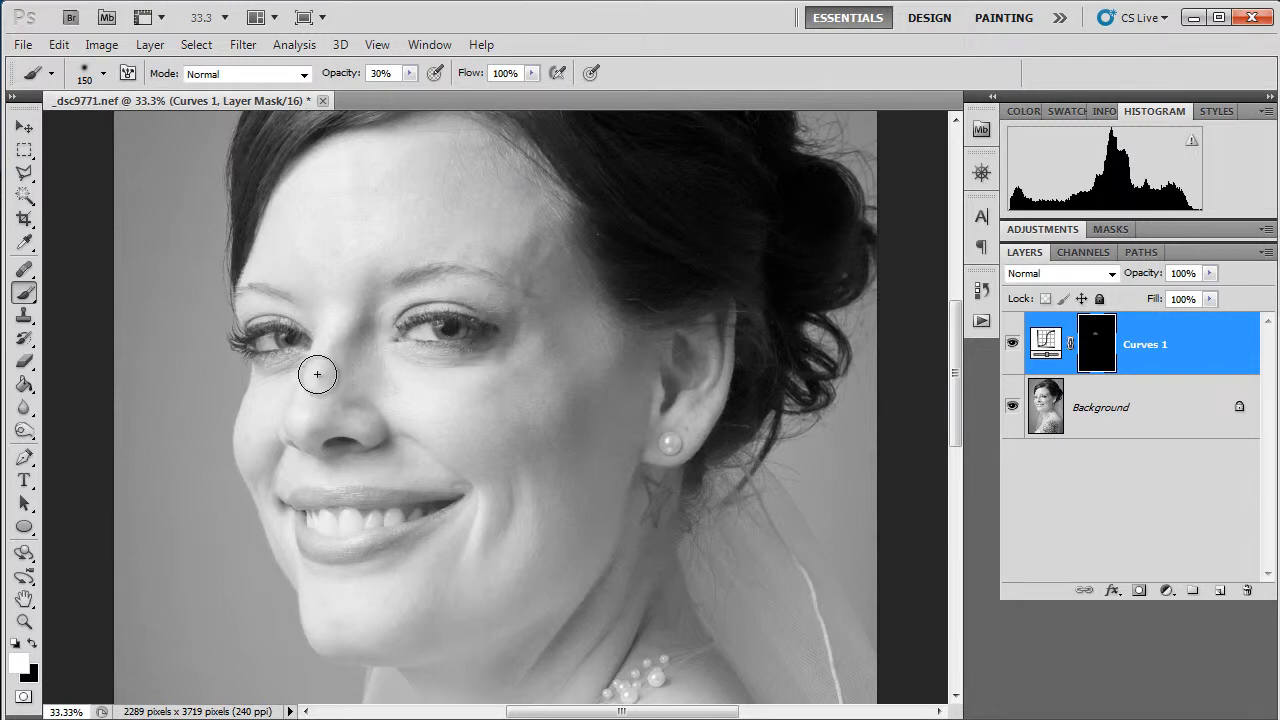
pyautogui.moveTo(298, 346)
pyautogui.mouseDown()
pyautogui.moveTo(268, 344)
pyautogui.moveTo(280, 344)
pyautogui.moveTo(268, 358)
pyautogui.mouseUp()
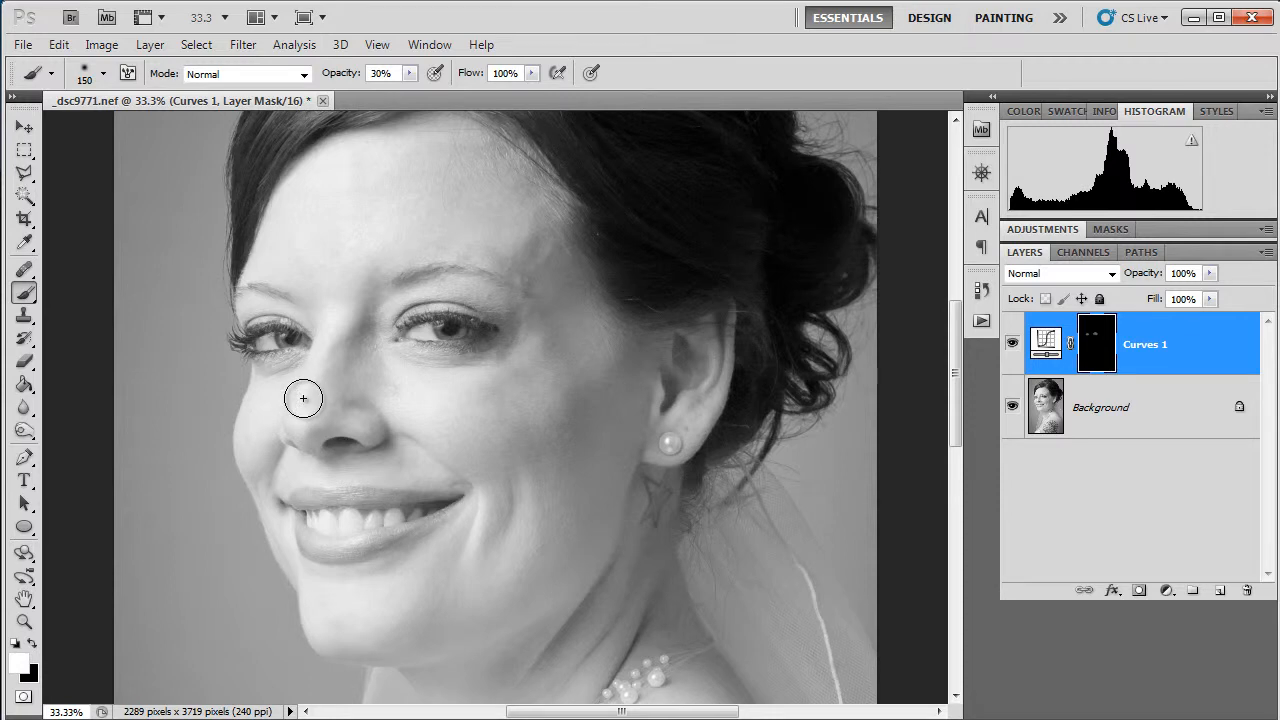
pyautogui.hotkey('ctrl', '+')
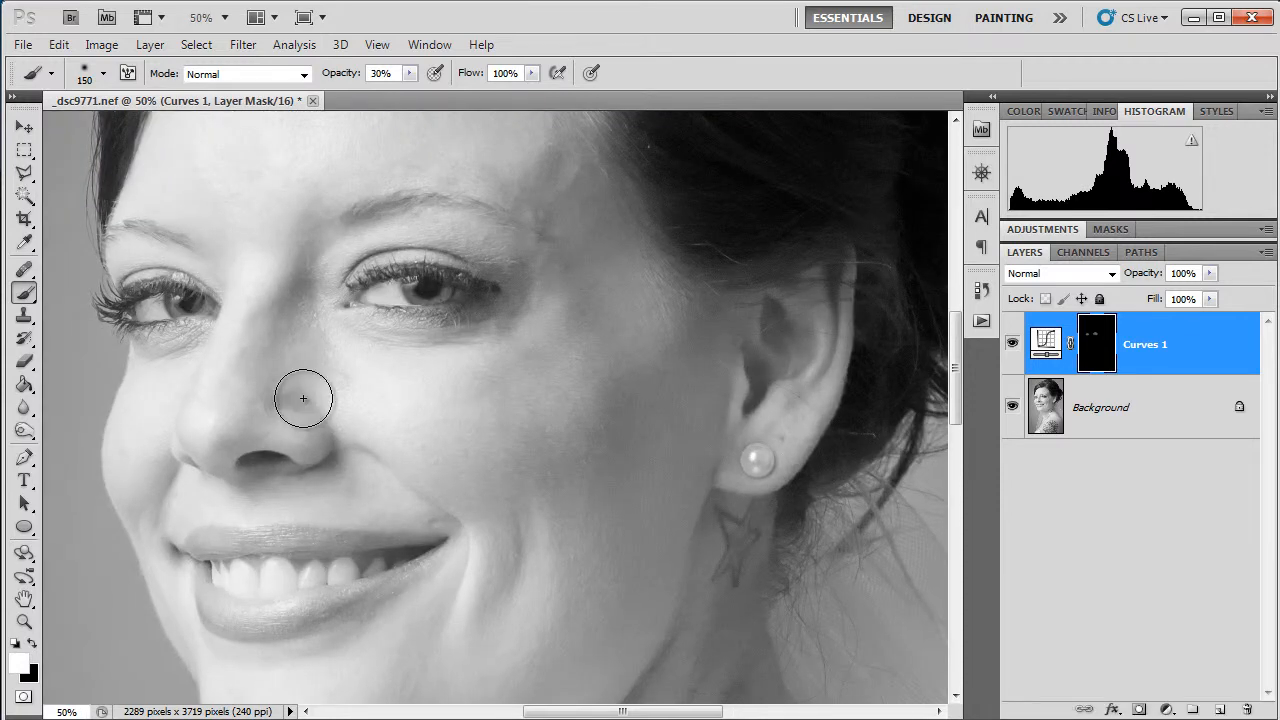
pyautogui.moveTo(412, 275)
pyautogui.mouseDown()
pyautogui.moveTo(475, 298)
pyautogui.moveTo(406, 286)
pyautogui.moveTo(318, 322)
pyautogui.moveTo(424, 285)
pyautogui.moveTo(416, 275)
pyautogui.moveTo(484, 308)
pyautogui.mouseUp()
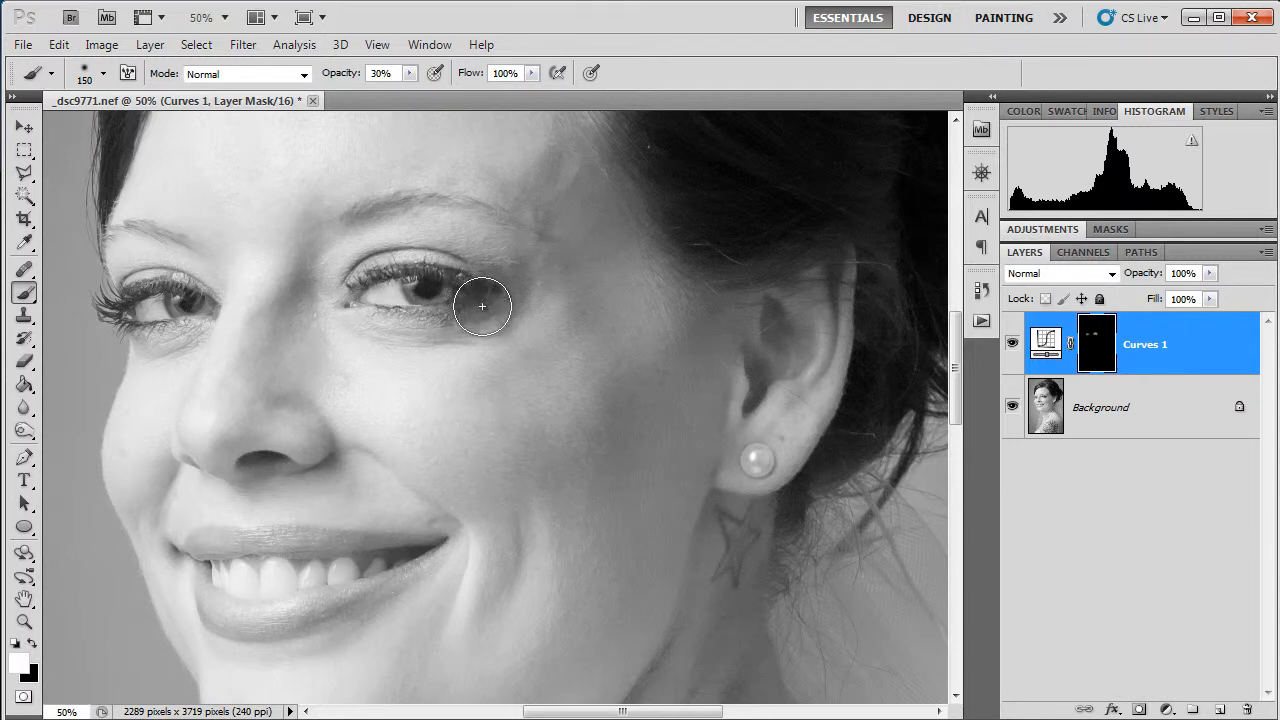
pyautogui.moveTo(328, 354)
pyautogui.mouseDown()
pyautogui.moveTo(398, 341)
pyautogui.moveTo(476, 278)
pyautogui.moveTo(468, 268)
pyautogui.moveTo(502, 288)
pyautogui.moveTo(494, 307)
pyautogui.moveTo(292, 357)
pyautogui.mouseUp()
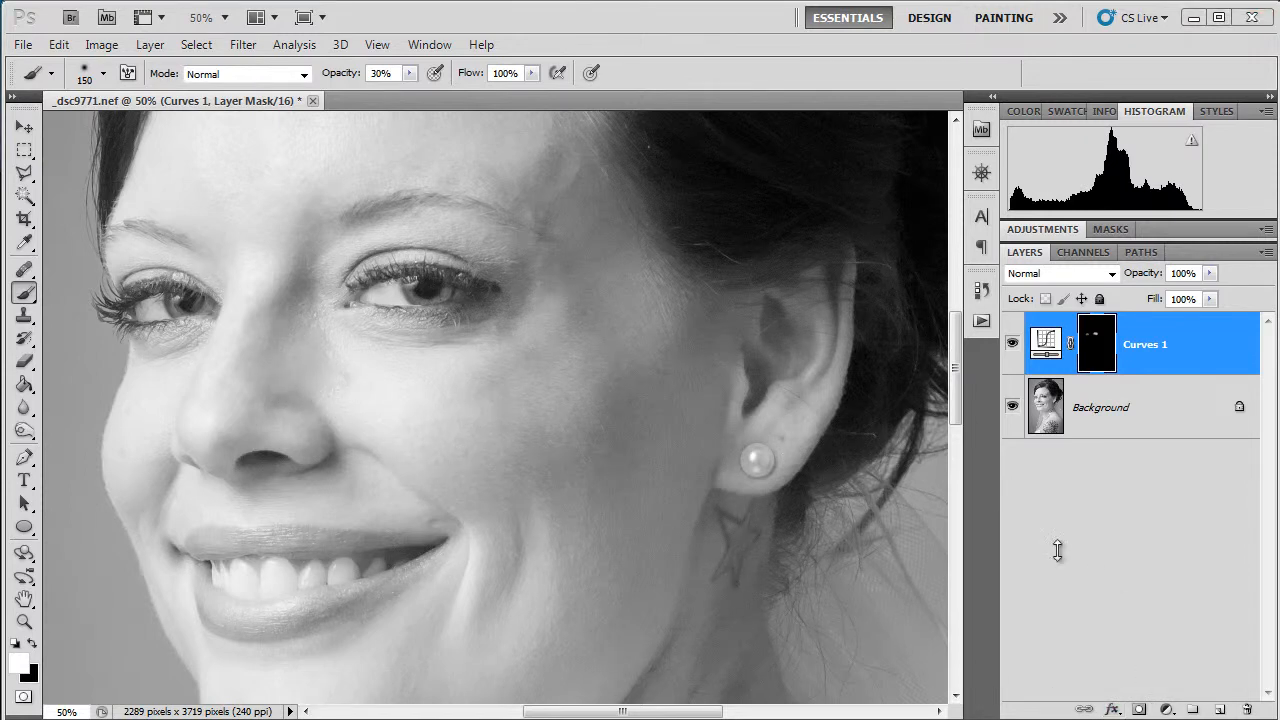
# - Compare the eyes with and without the masked Curves adjustment by switching its layer's visibility off and on
pyautogui.click(1012, 344)
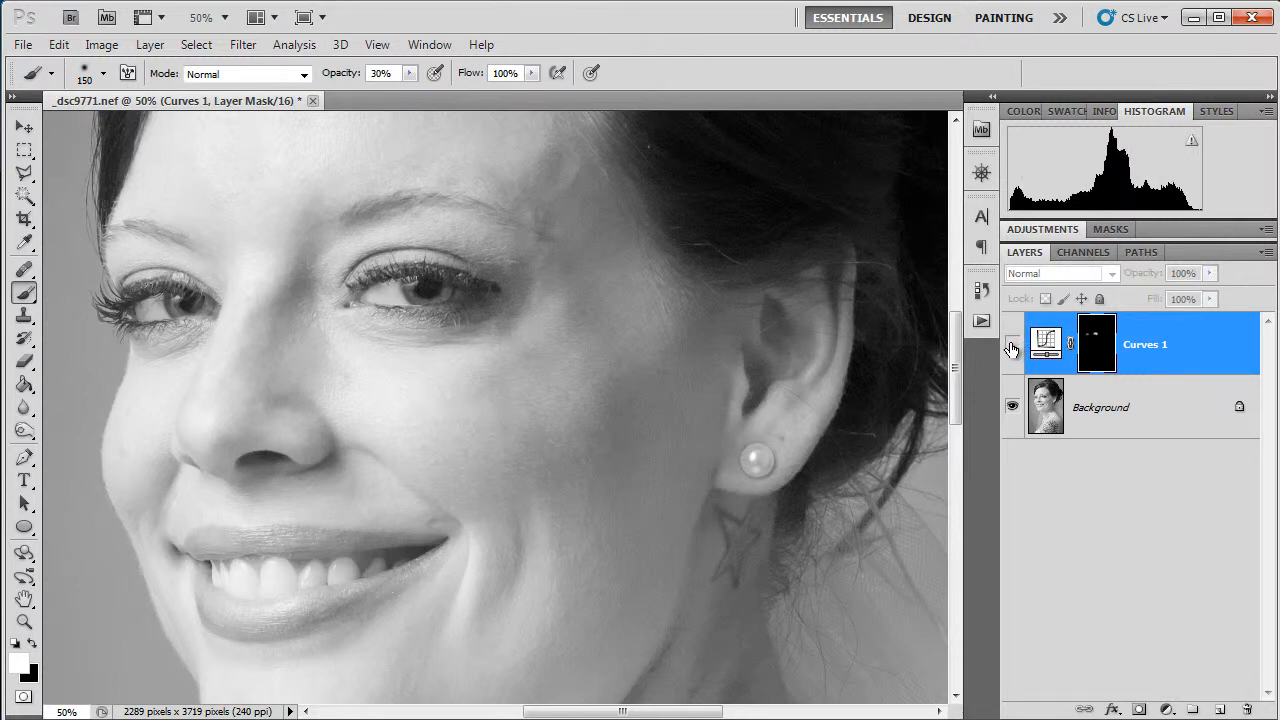
pyautogui.click(1012, 345)
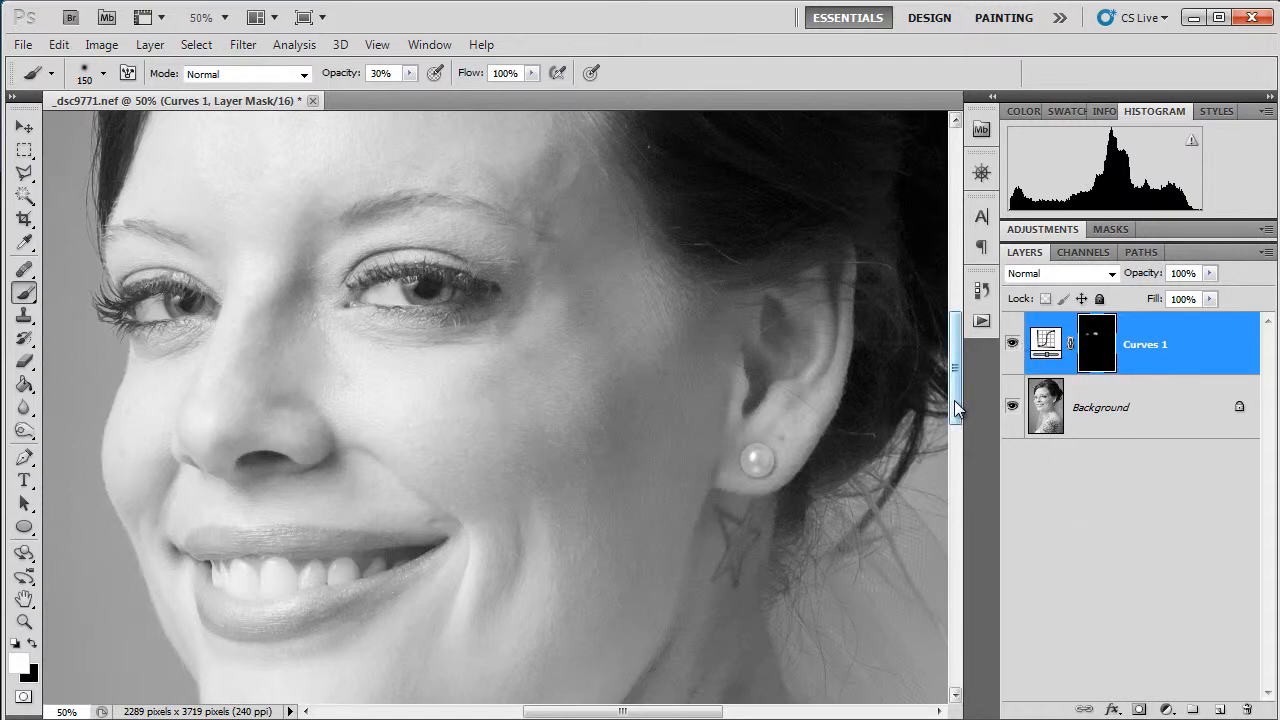
# - Enlarge the brush to 300 px and paint white at 30% opacity over the hair on the Curves 1 layer mask
pyautogui.moveTo(954, 400); pyautogui.dragTo(968, 321)
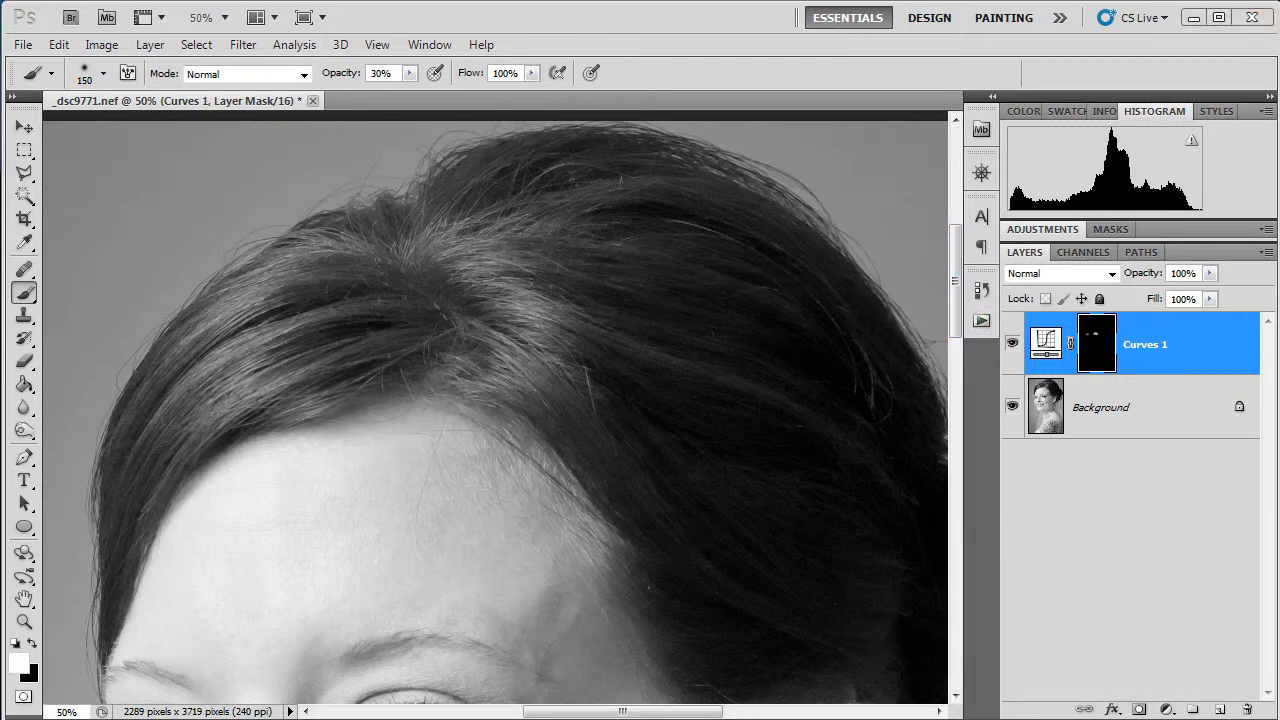
pyautogui.press(']')
pyautogui.press(']')
pyautogui.press(']')
pyautogui.press(']')
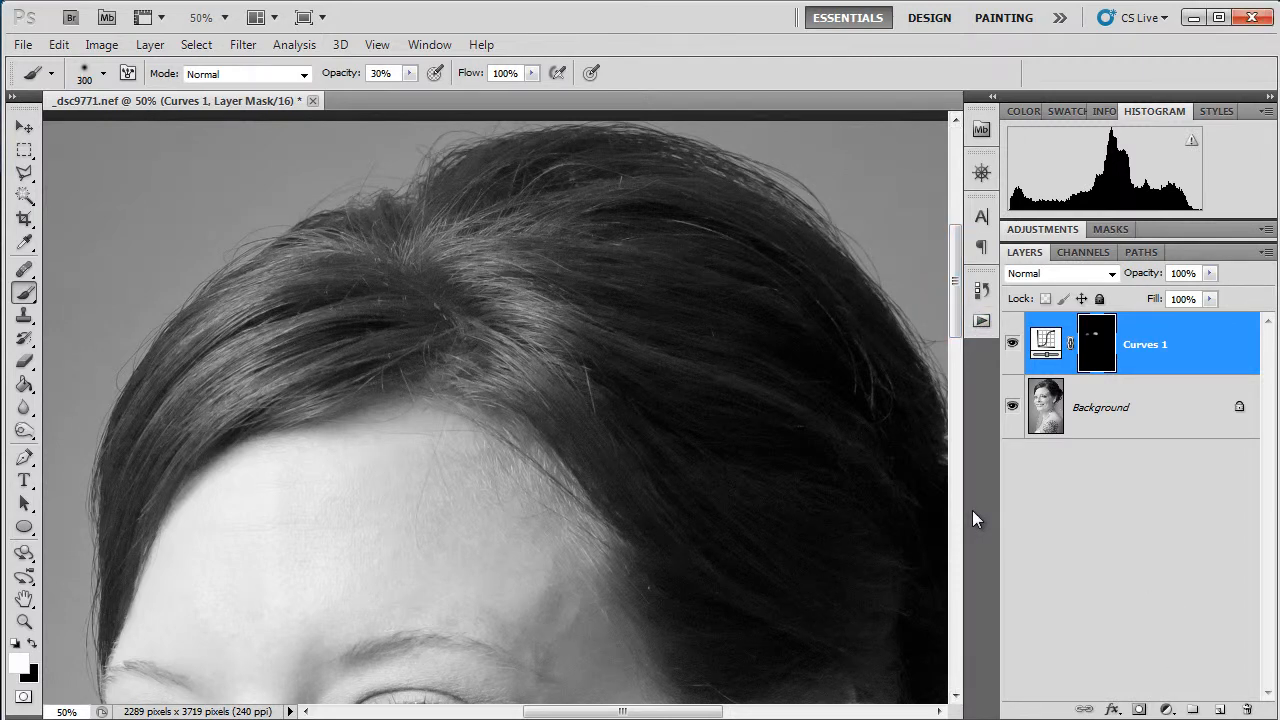
pyautogui.hotkey('ctrl', '-')
pyautogui.hotkey('ctrl', '-')
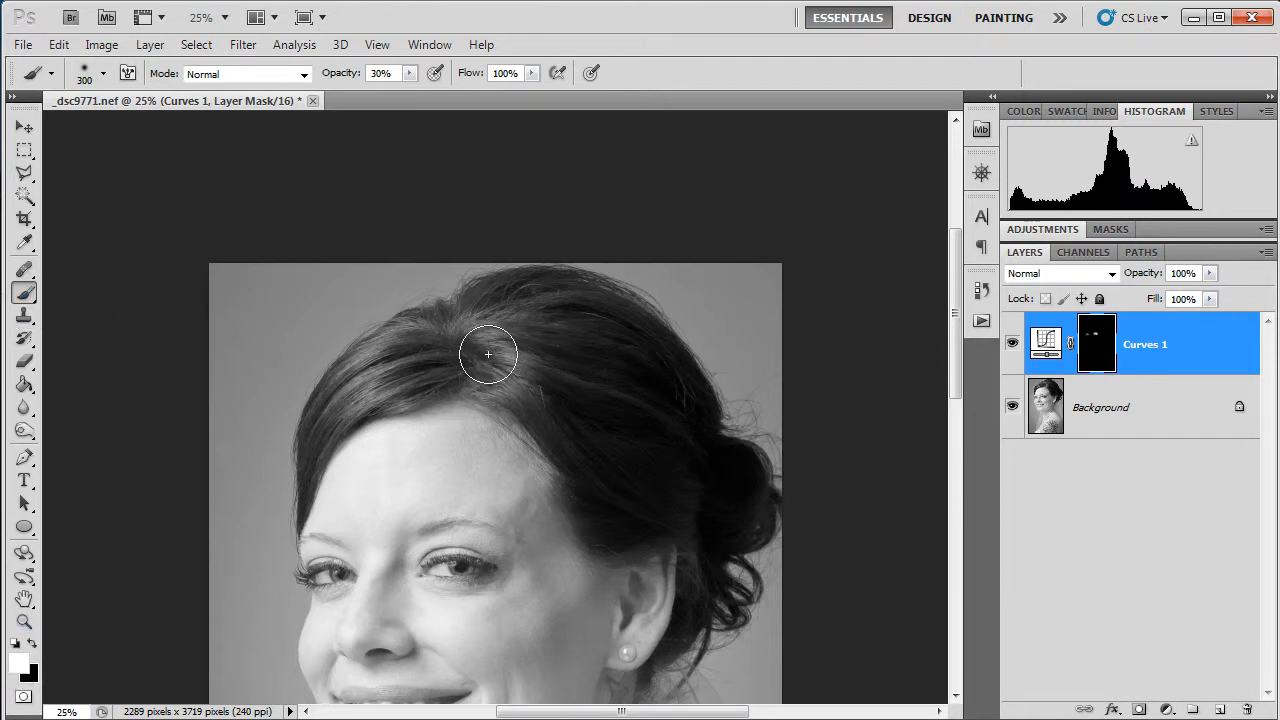
pyautogui.moveTo(465, 341)
pyautogui.mouseDown()
pyautogui.moveTo(517, 348)
pyautogui.moveTo(523, 371)
pyautogui.moveTo(522, 318)
pyautogui.moveTo(535, 312)
pyautogui.moveTo(611, 344)
pyautogui.moveTo(661, 392)
pyautogui.moveTo(558, 362)
pyautogui.moveTo(601, 380)
pyautogui.moveTo(658, 444)
pyautogui.moveTo(536, 383)
pyautogui.moveTo(687, 504)
pyautogui.moveTo(620, 398)
pyautogui.moveTo(655, 428)
pyautogui.moveTo(669, 472)
pyautogui.moveTo(608, 346)
pyautogui.moveTo(676, 402)
pyautogui.moveTo(688, 451)
pyautogui.moveTo(433, 354)
pyautogui.moveTo(356, 389)
pyautogui.moveTo(378, 386)
pyautogui.moveTo(322, 433)
pyautogui.moveTo(362, 389)
pyautogui.moveTo(389, 381)
pyautogui.moveTo(407, 393)
pyautogui.moveTo(393, 398)
pyautogui.moveTo(501, 365)
pyautogui.moveTo(558, 372)
pyautogui.moveTo(551, 388)
pyautogui.moveTo(489, 381)
pyautogui.moveTo(588, 443)
pyautogui.moveTo(586, 380)
pyautogui.moveTo(446, 334)
pyautogui.moveTo(529, 300)
pyautogui.moveTo(575, 372)
pyautogui.moveTo(631, 423)
pyautogui.mouseUp()
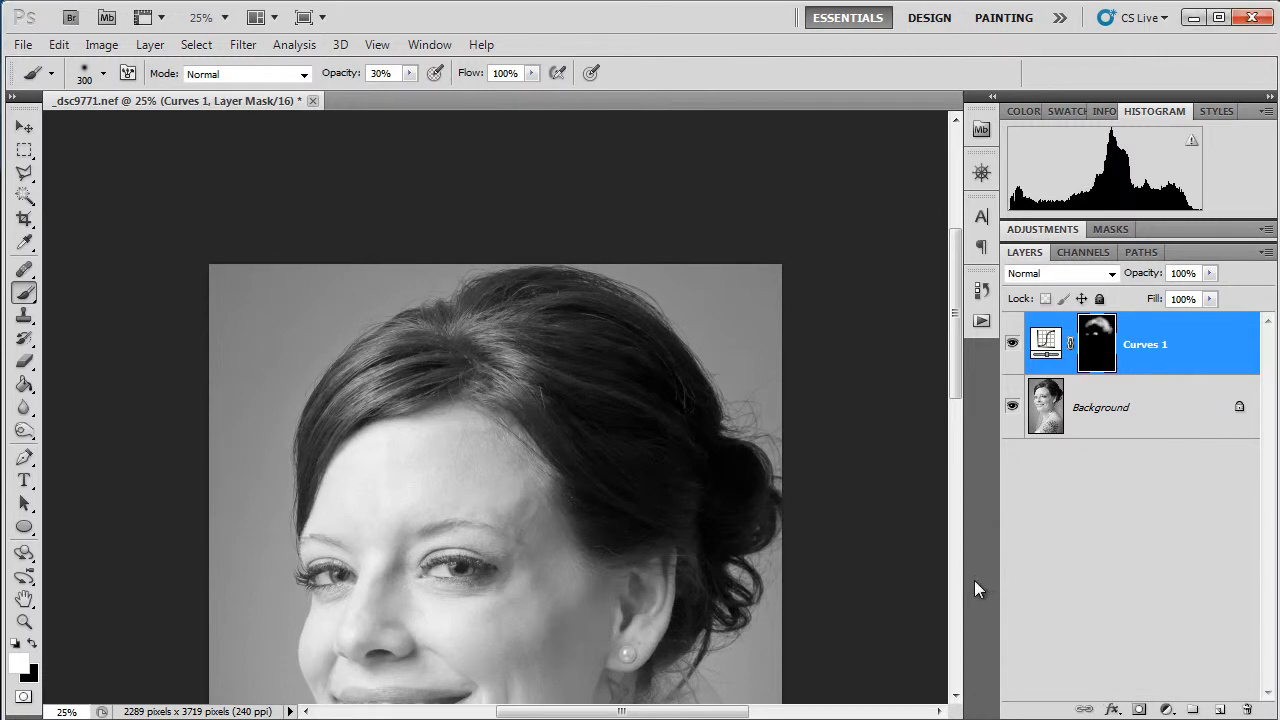
# - Compare the whole portrait before and after the hair and eye brightening by repeatedly toggling the Curves 1 layer's visibility
pyautogui.hotkey('ctrl', '-')
pyautogui.hotkey('ctrl', '-')
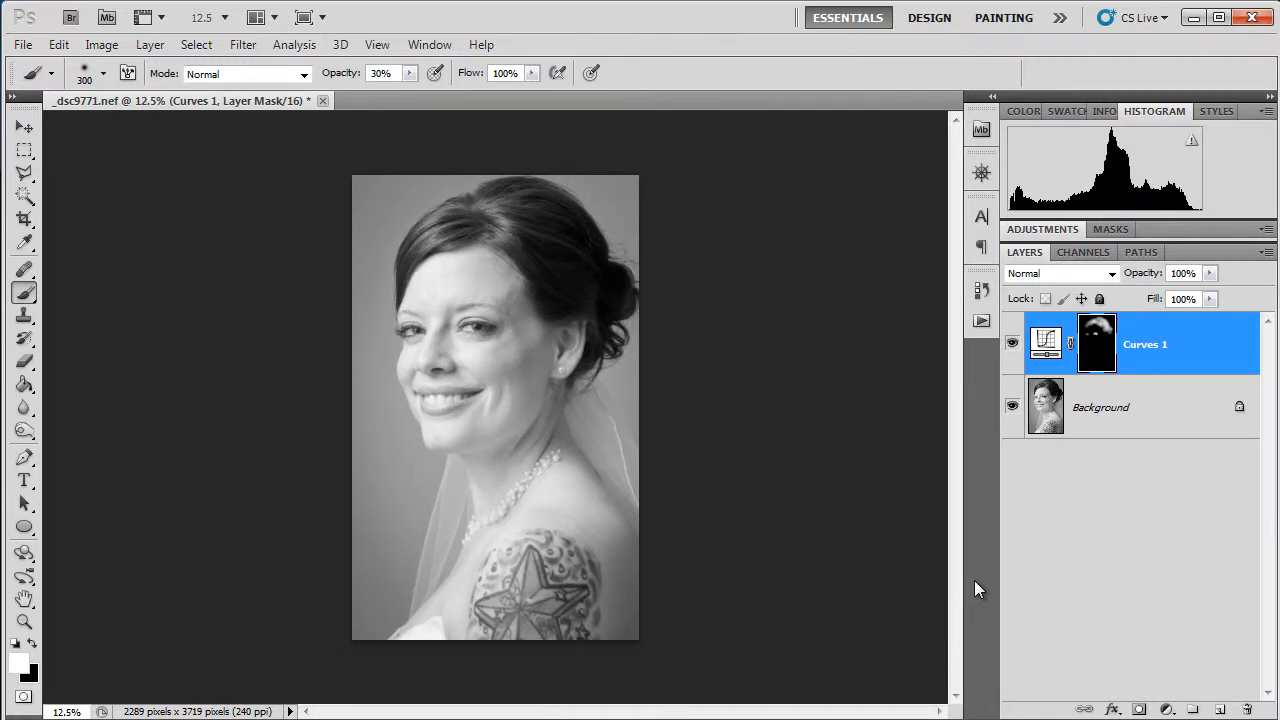
pyautogui.hotkey('ctrl', '+')
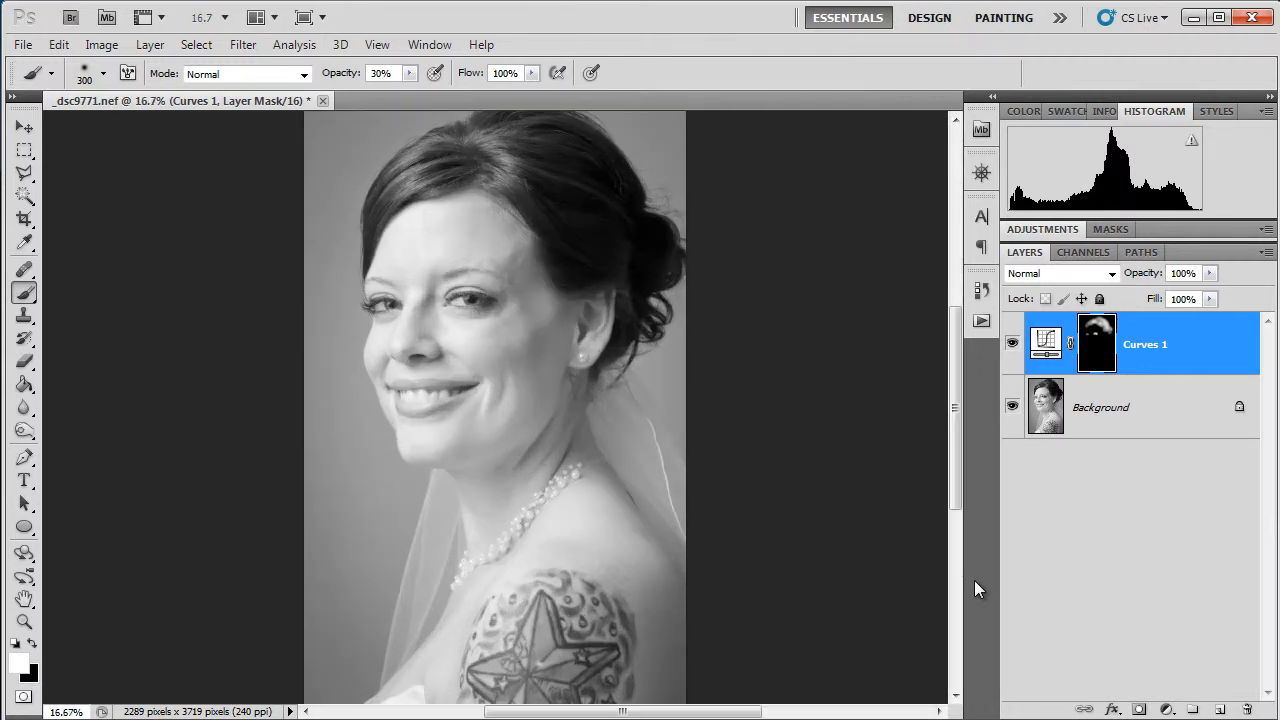
pyautogui.click(1012, 345)
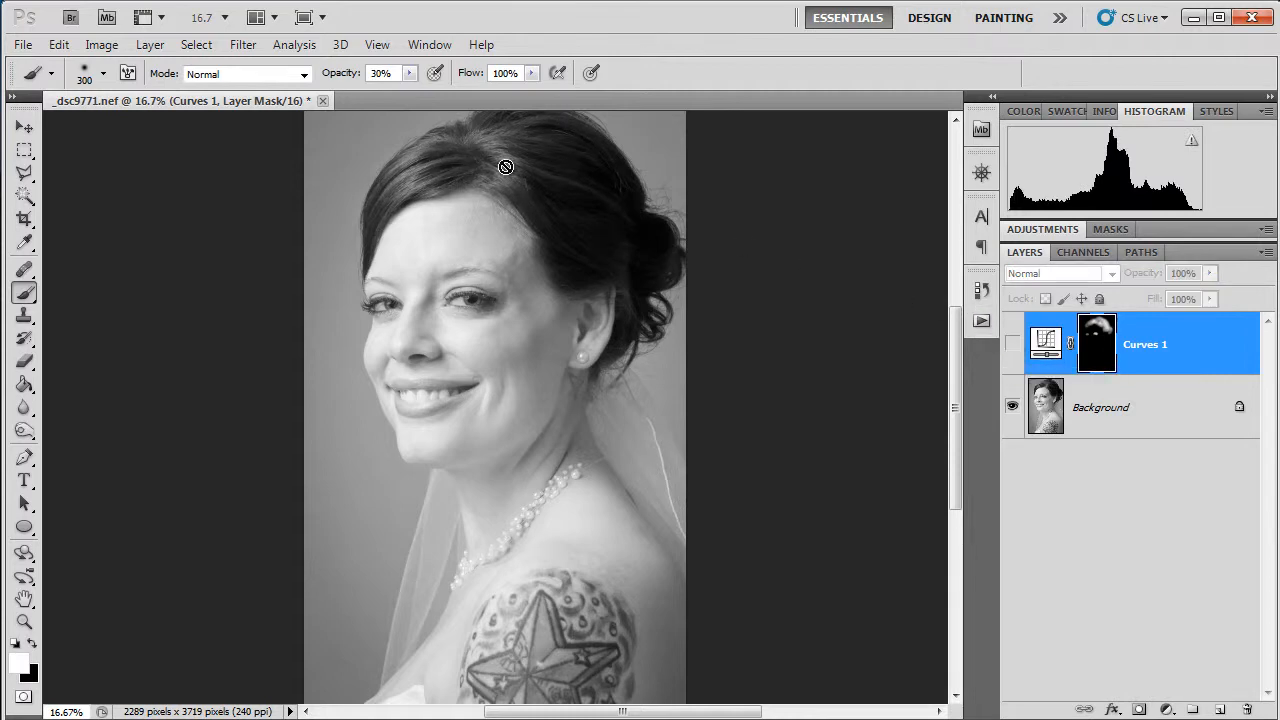
pyautogui.click(1012, 345)
pyautogui.click(1012, 350)
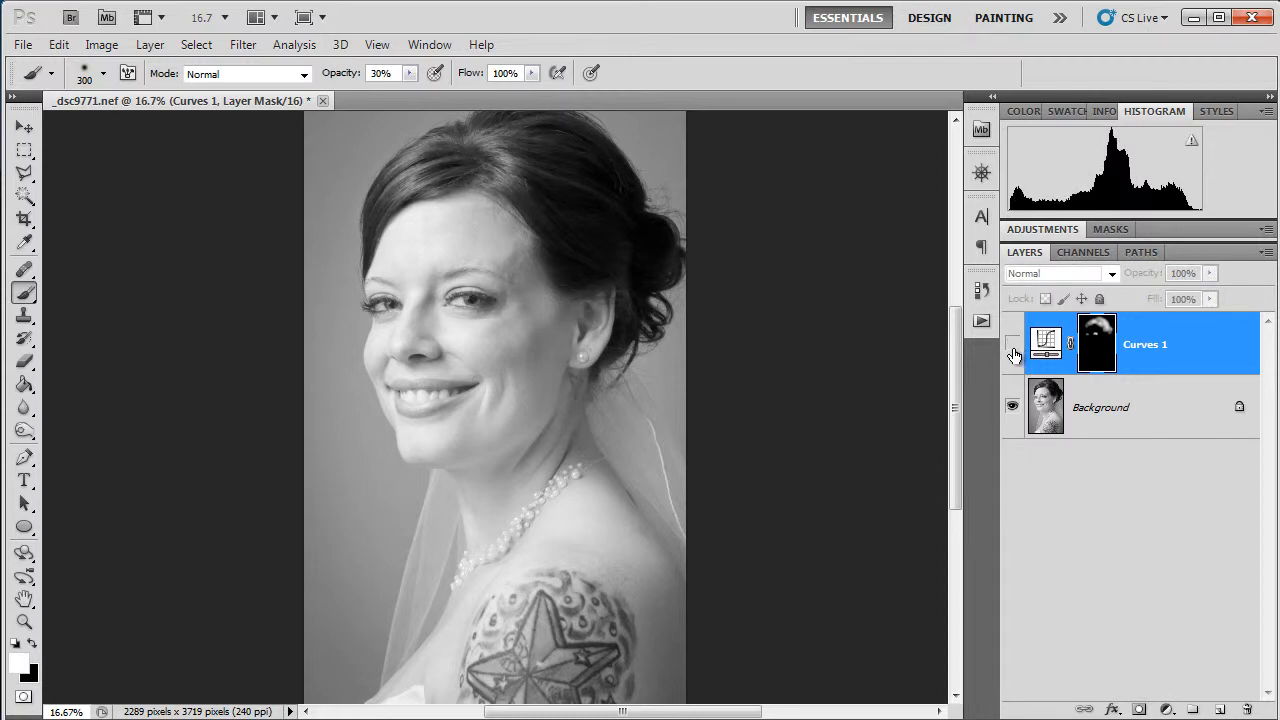
pyautogui.click(1012, 352)
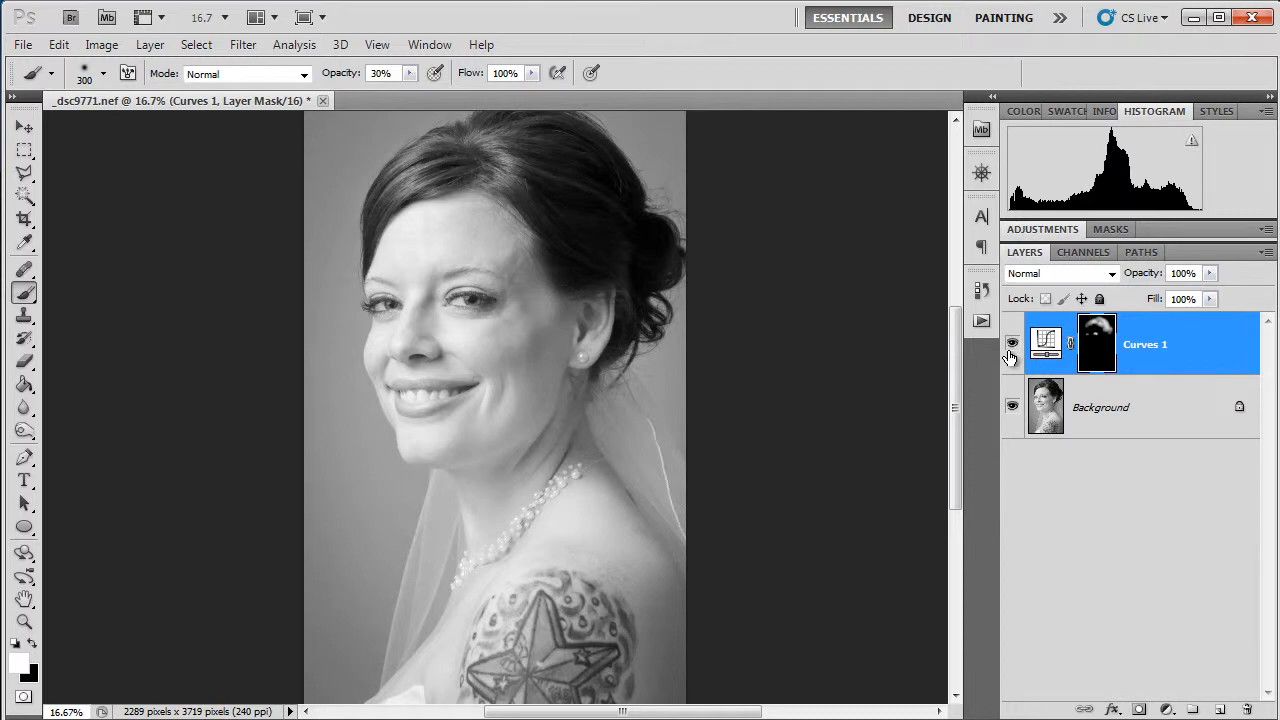
pyautogui.click(1012, 350)
pyautogui.click(1012, 350)
# - Set black as the foreground color and check the Curves 1 settings before selecting the Spot Healing Brush
pyautogui.click(32, 645)
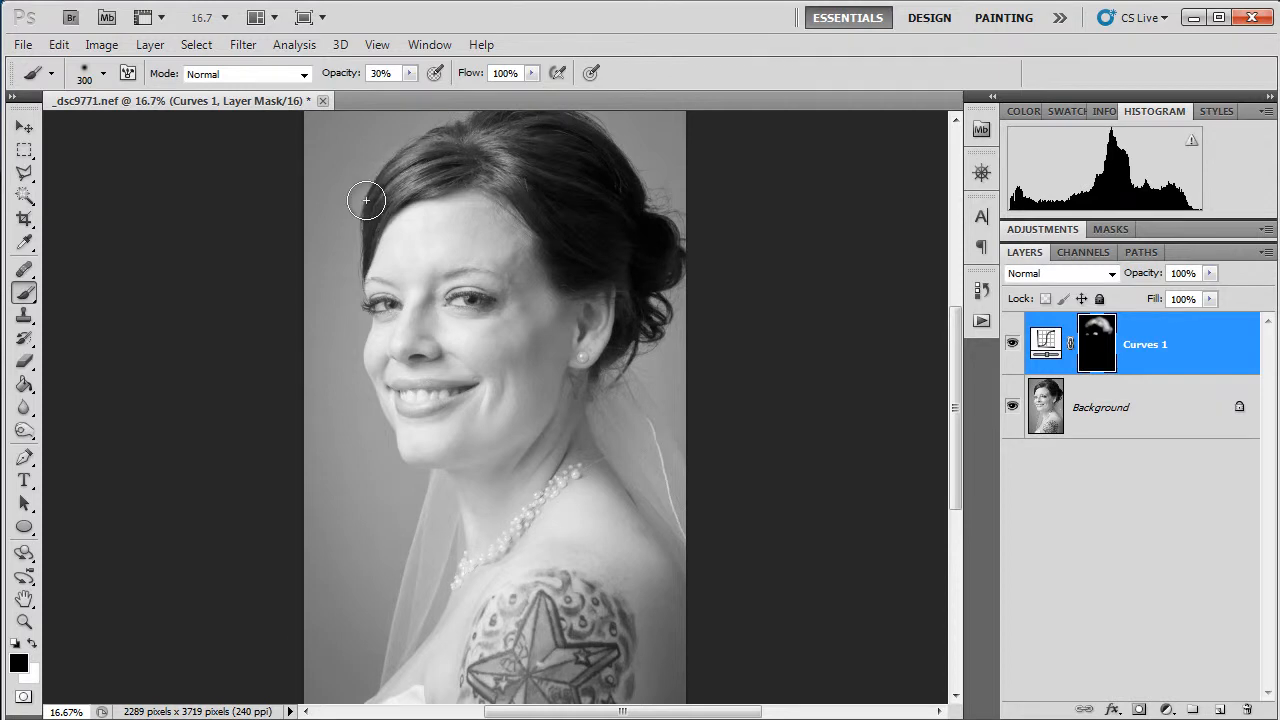
pyautogui.click(1048, 344)
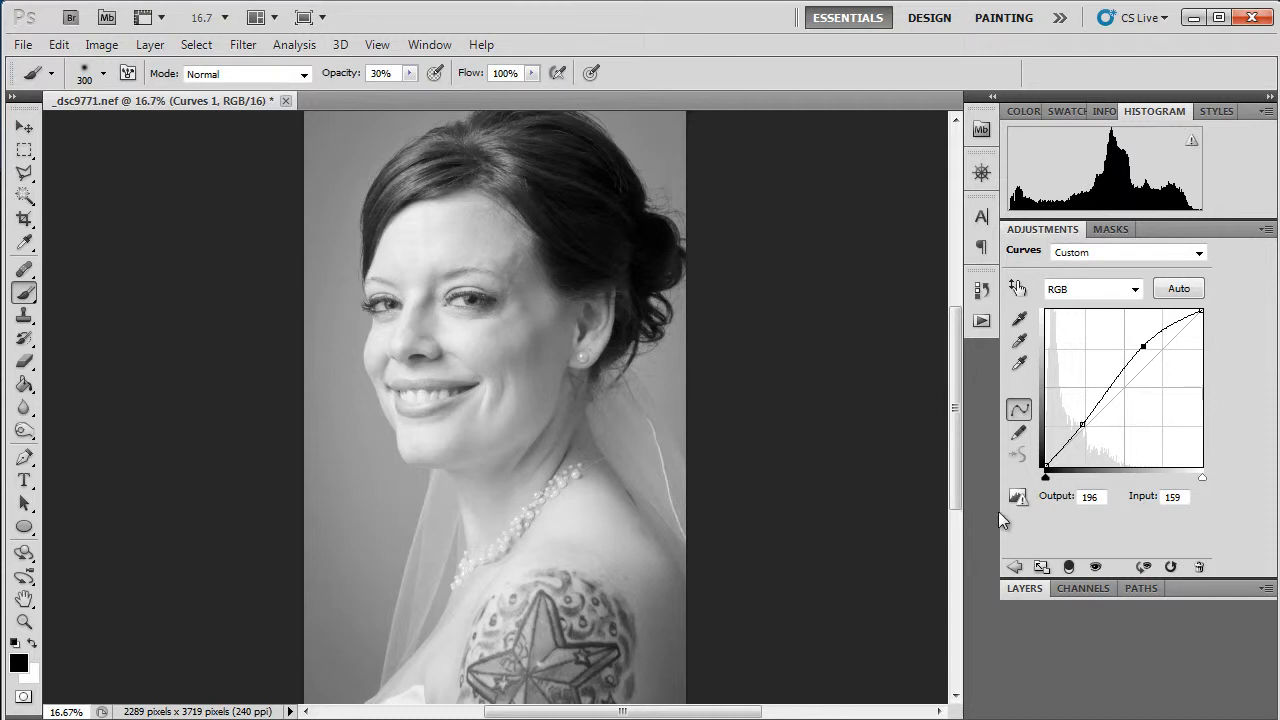
pyautogui.press('j')
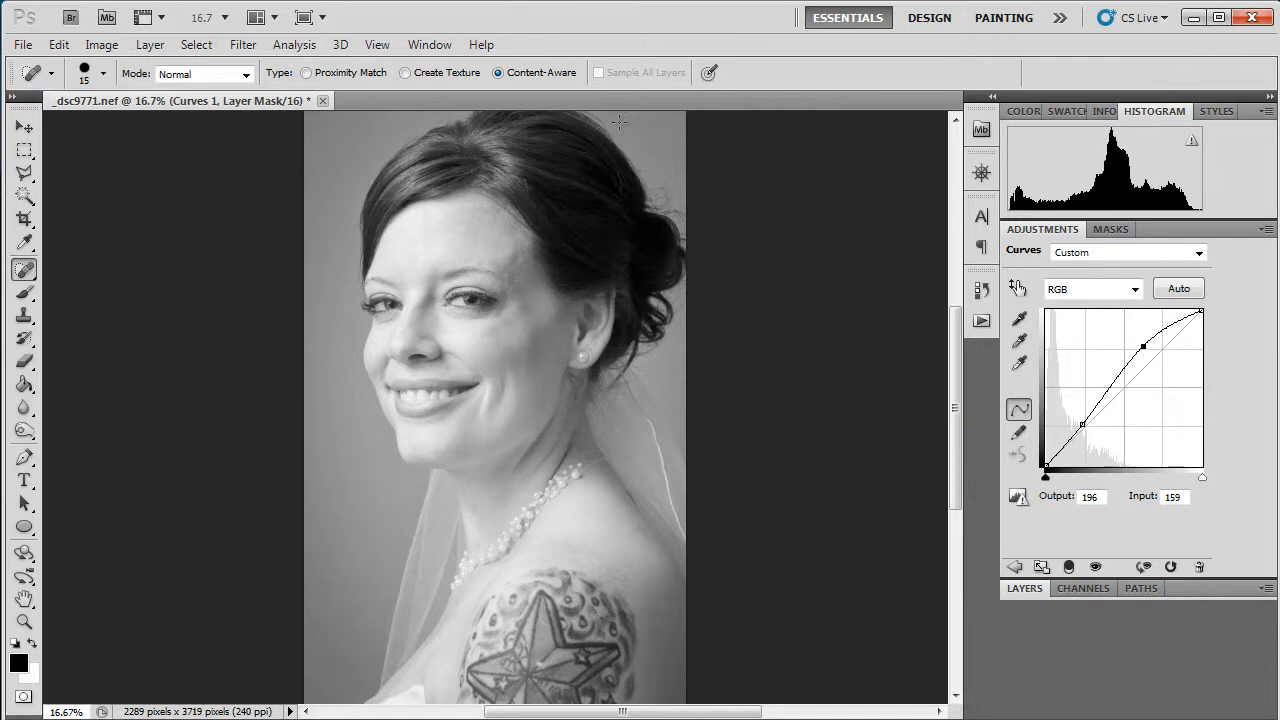
pyautogui.click(1025, 588)
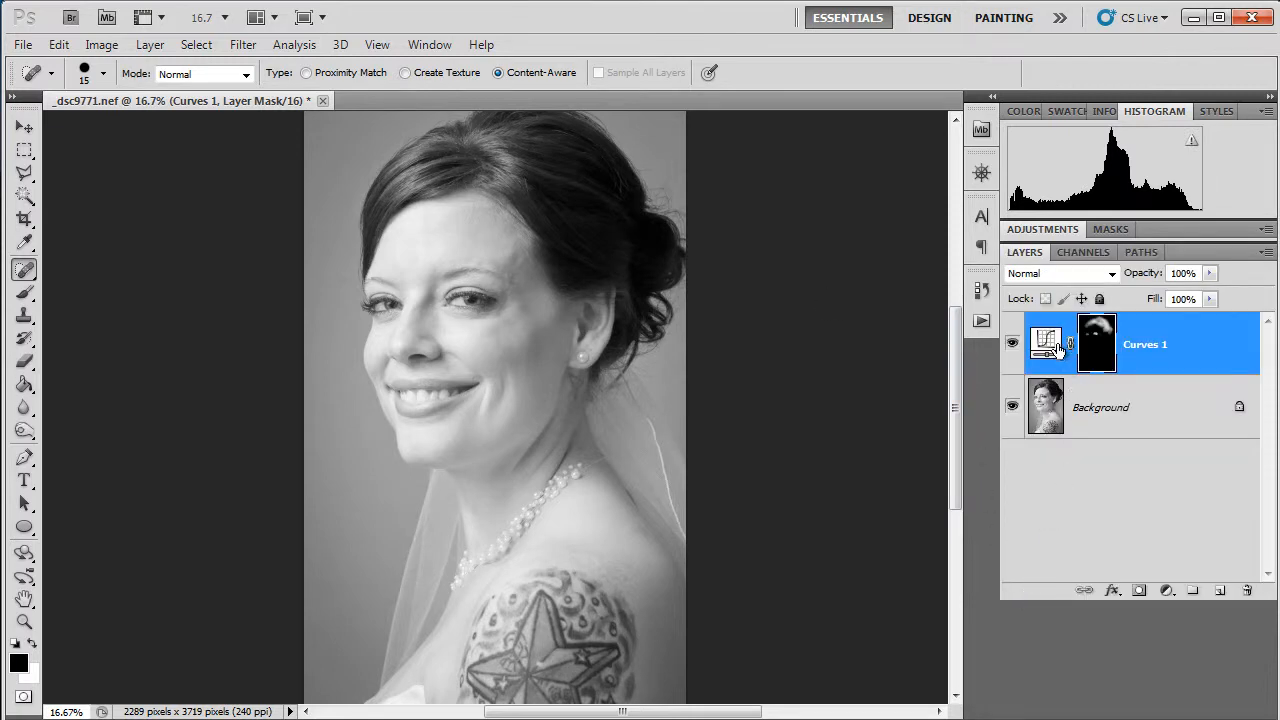